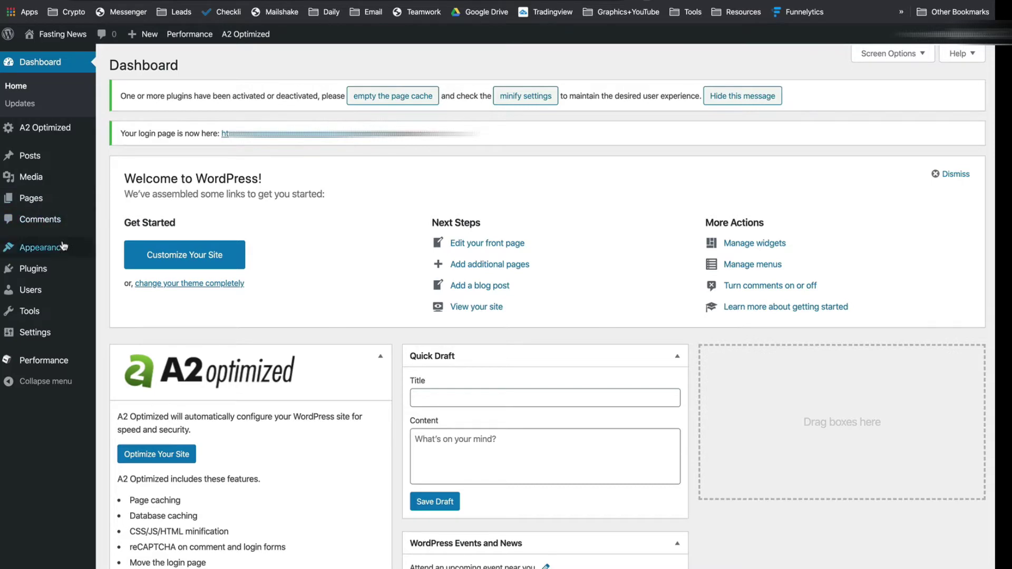
Open the library for adding new themes, show the popular ones, and search it for "minimal".
mouse_move(62, 248)
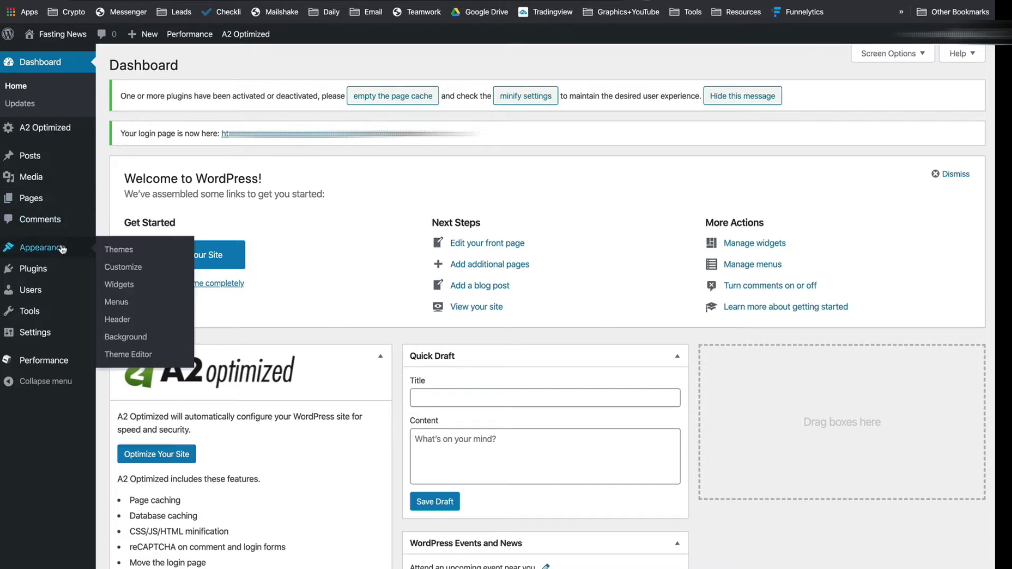
click(118, 250)
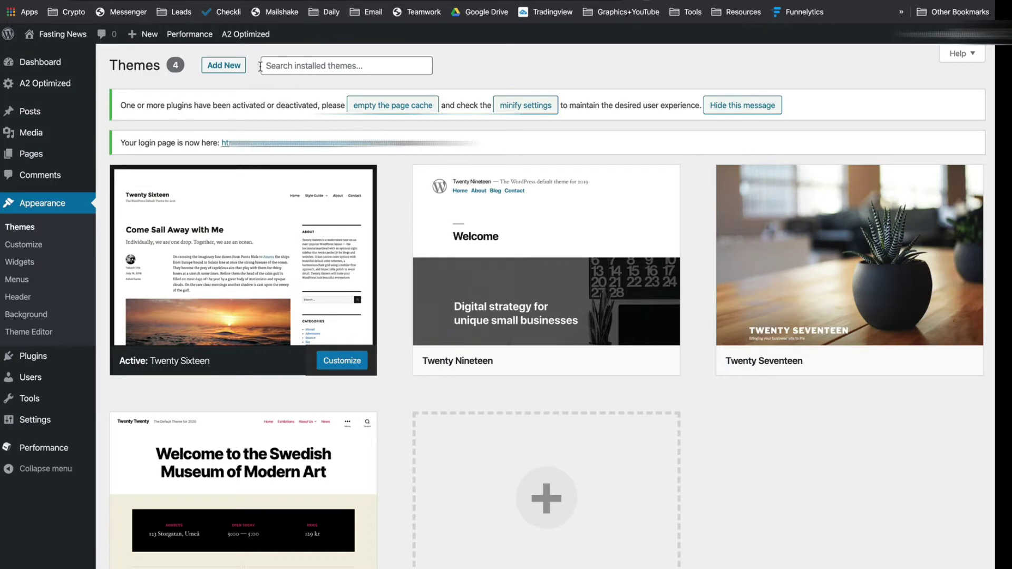
click(232, 69)
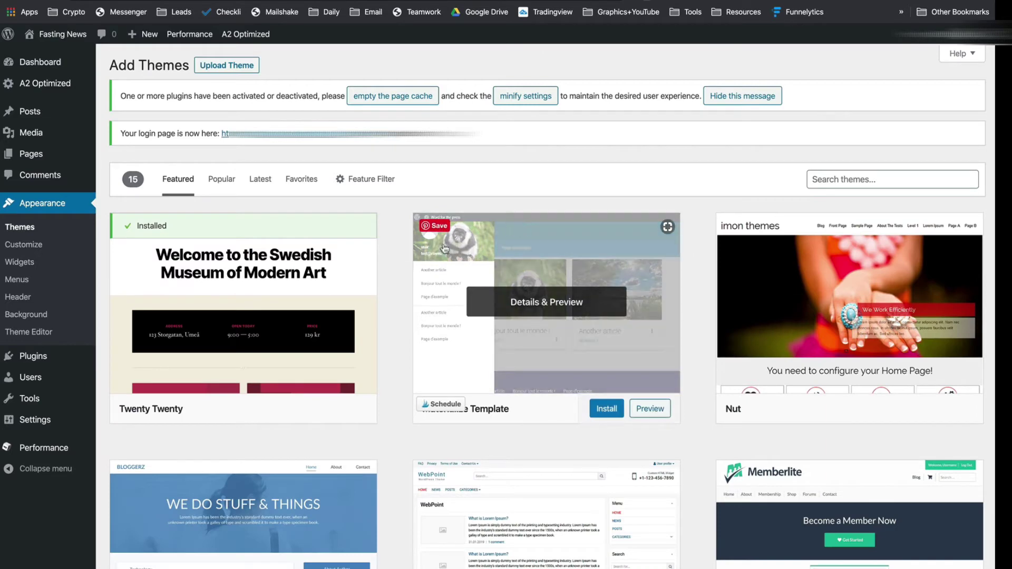
click(225, 182)
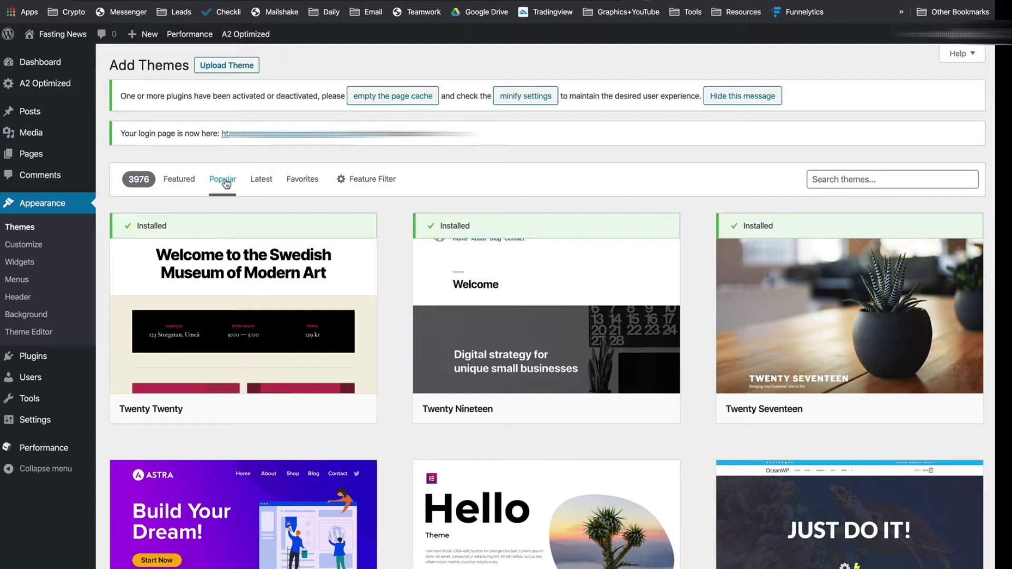
click(818, 179)
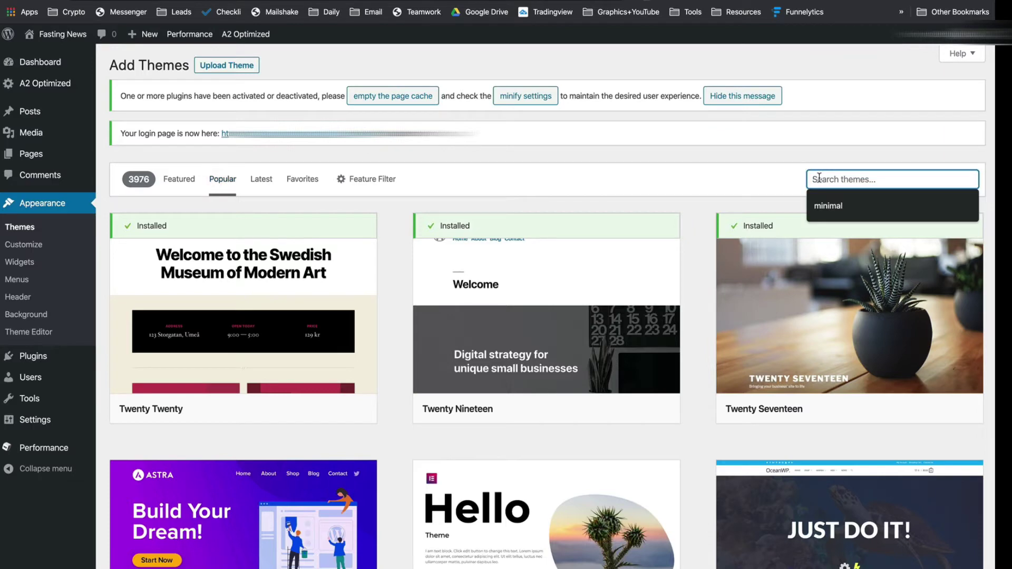
text(minimal)
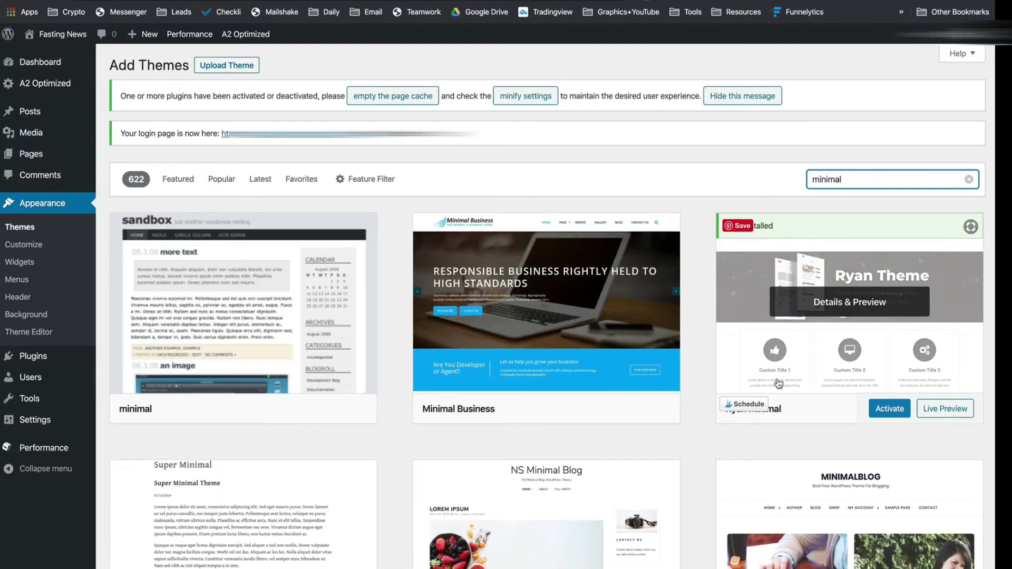
Install the Minimalist Blog theme from the search results and activate it.
scroll(794, 460, down, 4)
scroll(795, 462, down, 3)
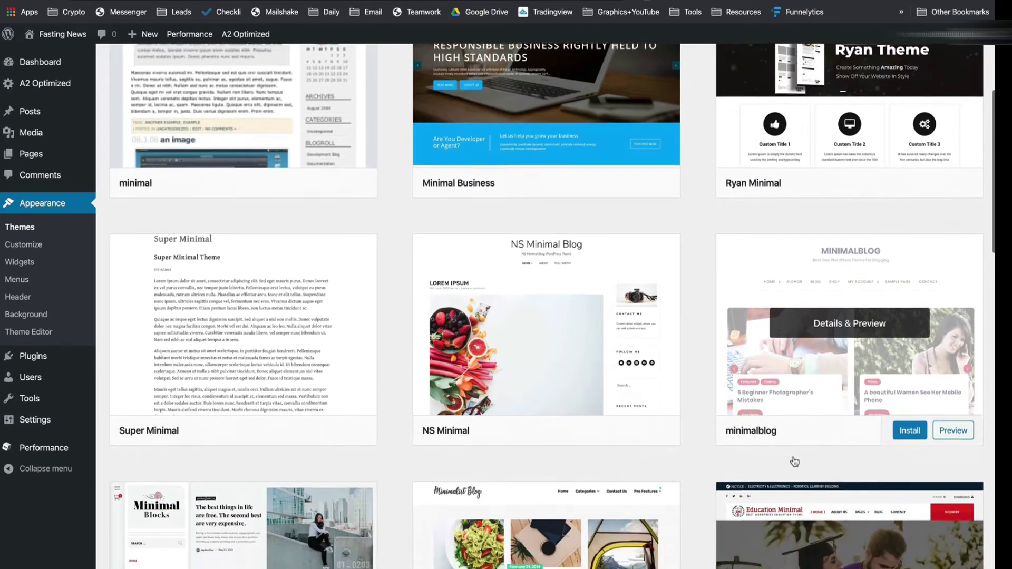
scroll(795, 462, down, 2)
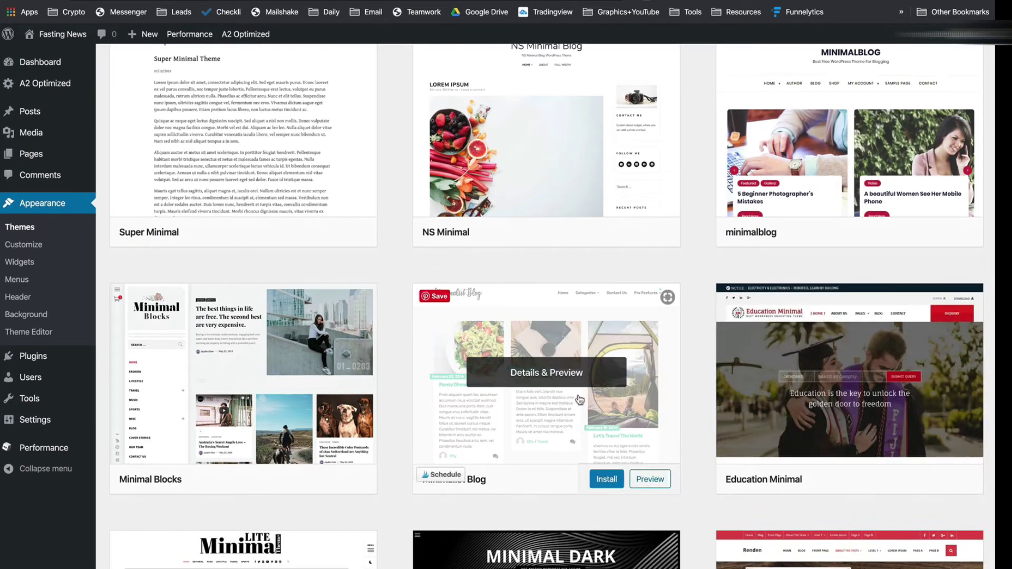
click(612, 480)
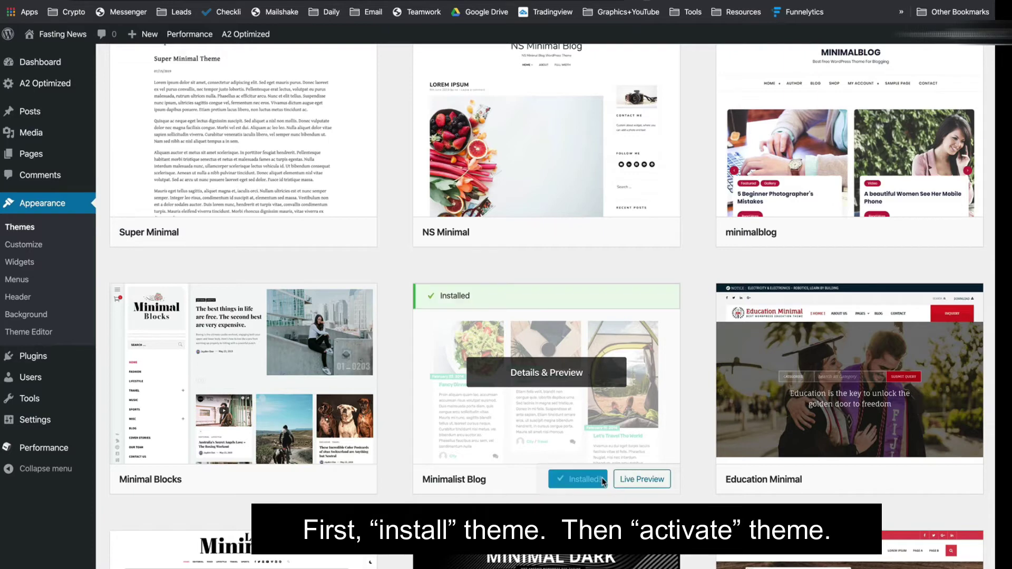
click(591, 483)
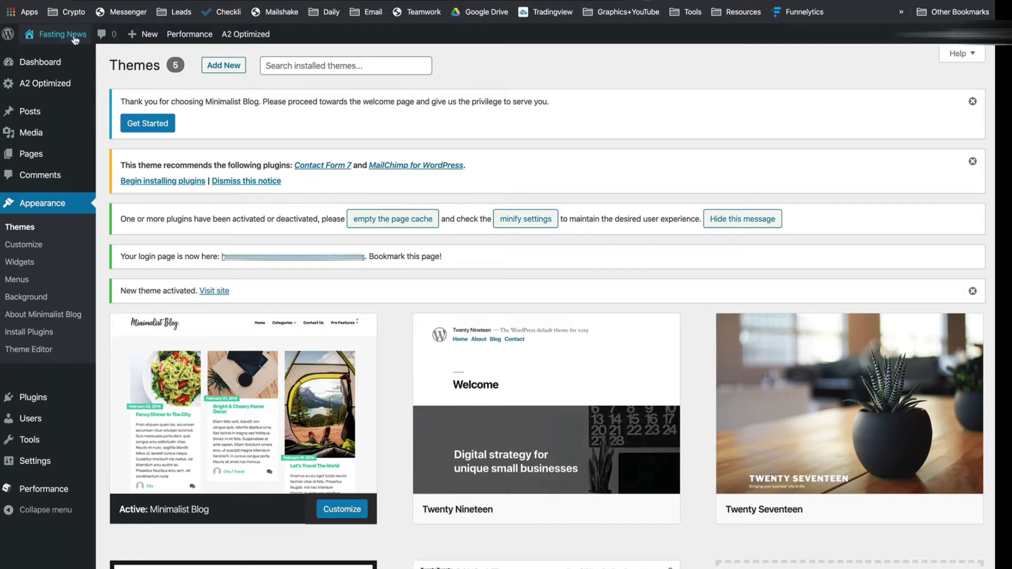
View the live Fasting News site in a separate browser tab, then return to the themes page.
mouse_move(76, 39)
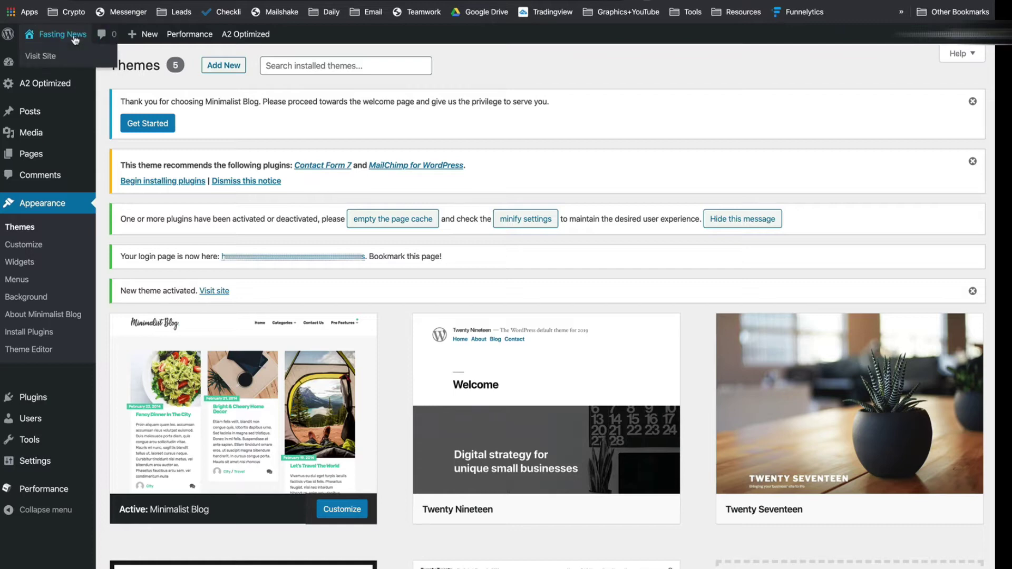
right_click(46, 61)
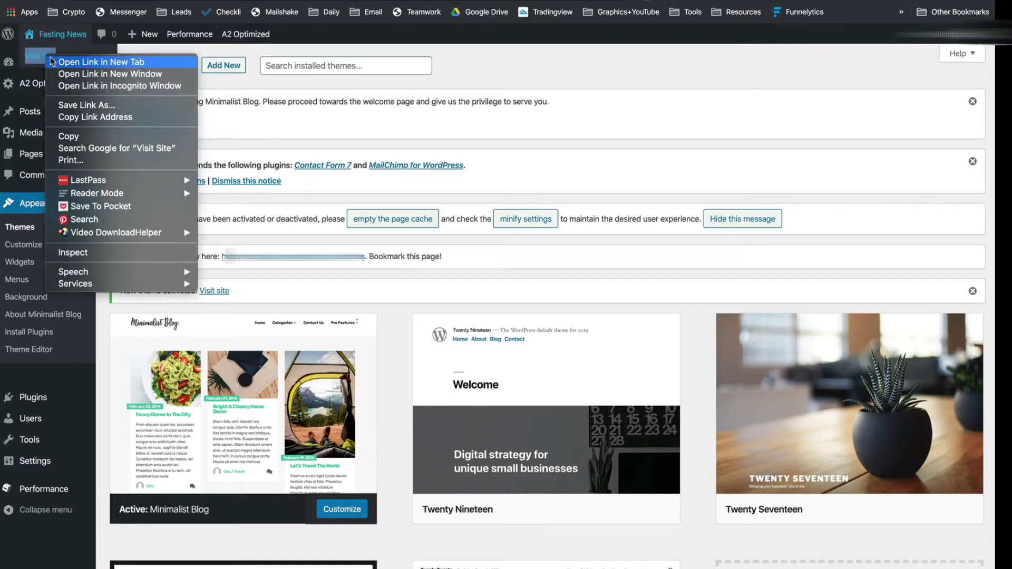
click(69, 63)
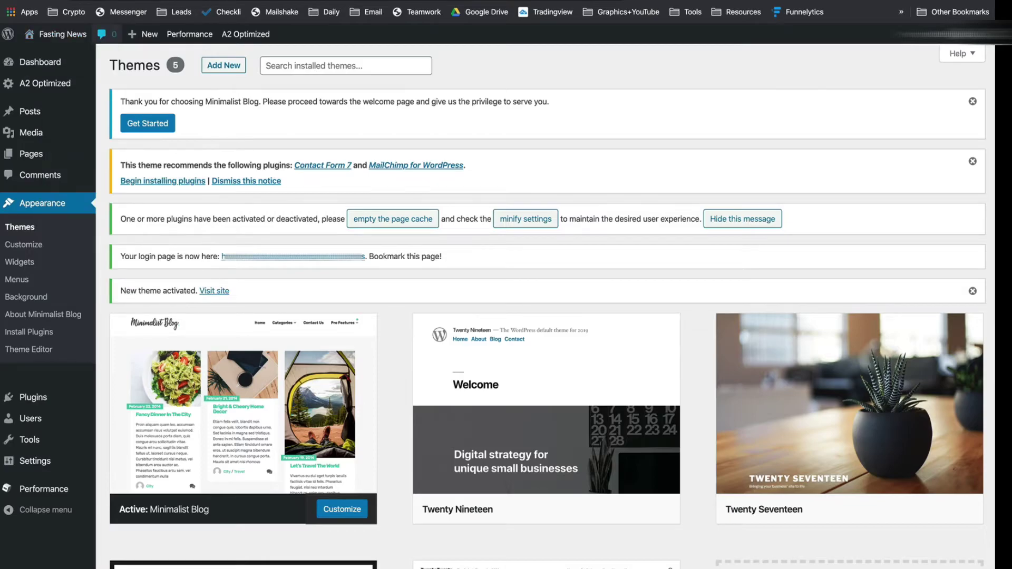
key(ctrl+Tab)
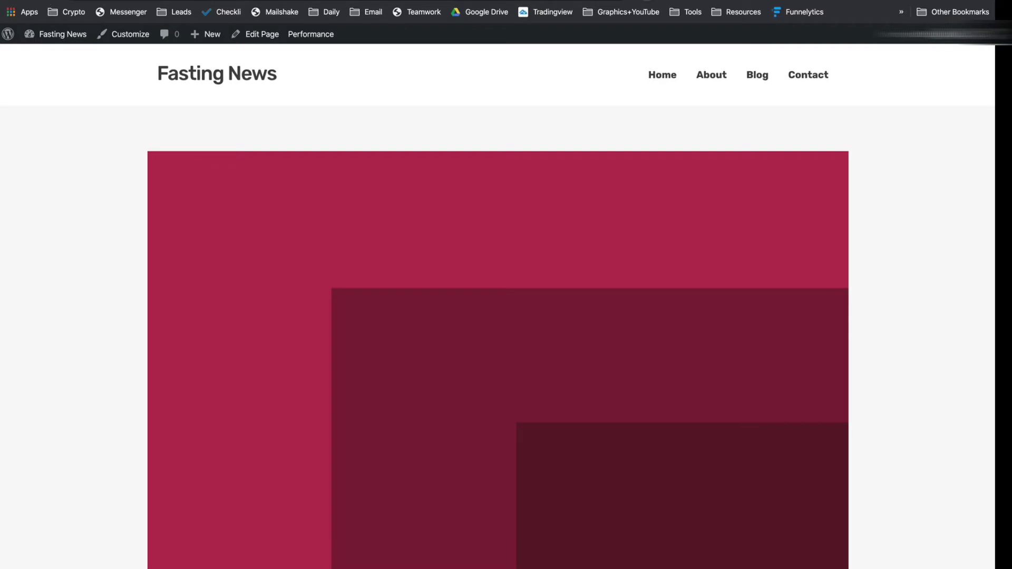
key(ctrl+shift+Tab)
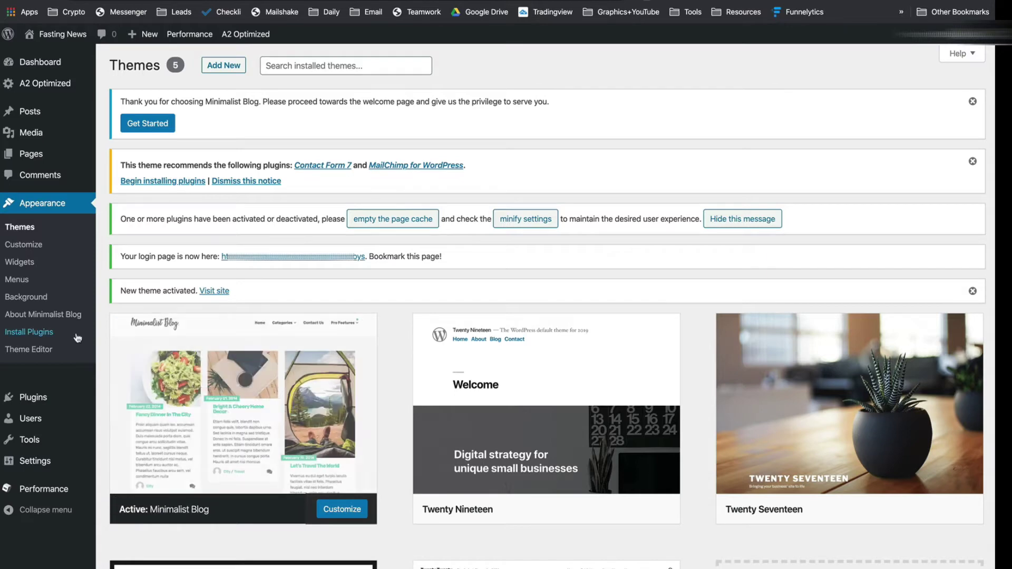
Move the pages "The New UMoMA Opens its Doors" and "Sample Page" to the trash.
mouse_move(41, 154)
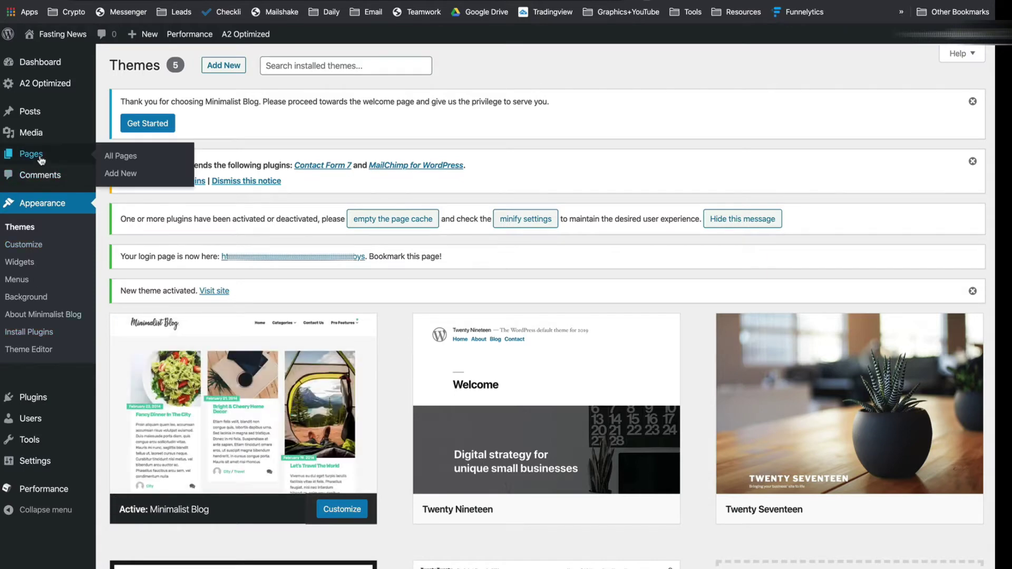
click(122, 156)
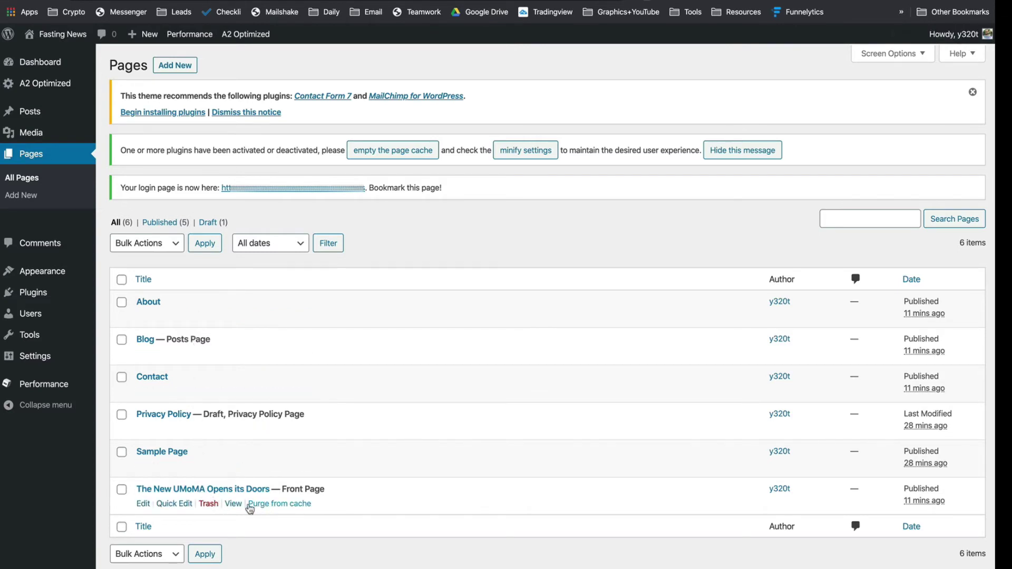
click(209, 505)
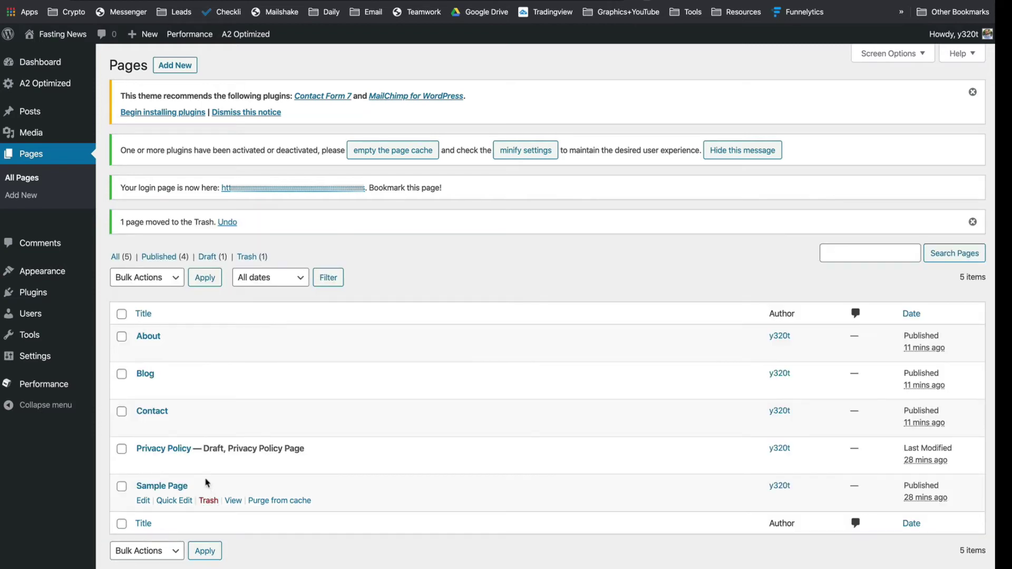
click(209, 502)
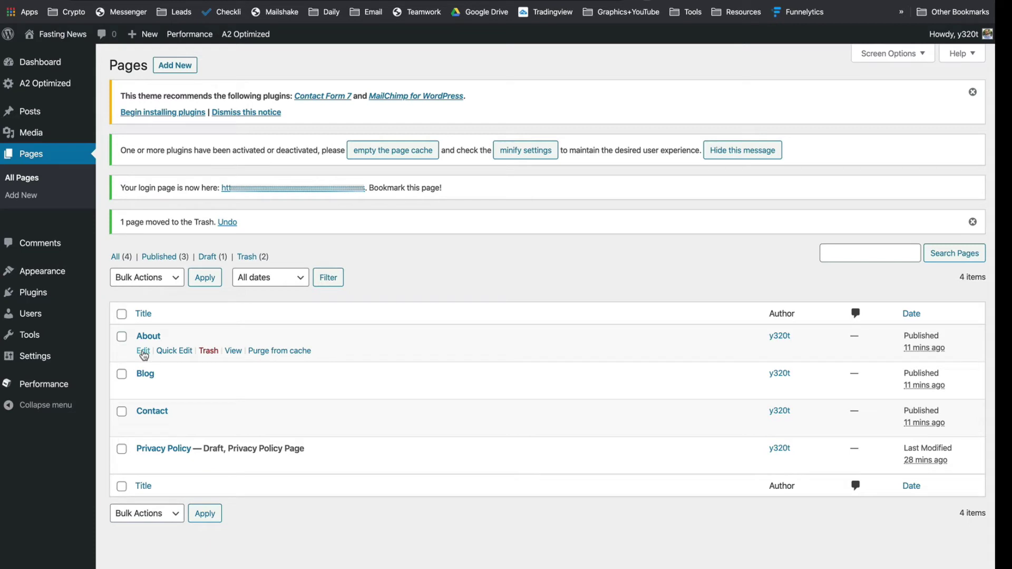
Add the paragraphs "Add new content and info here." and "Like this." below the About page's existing text and update the page.
click(144, 352)
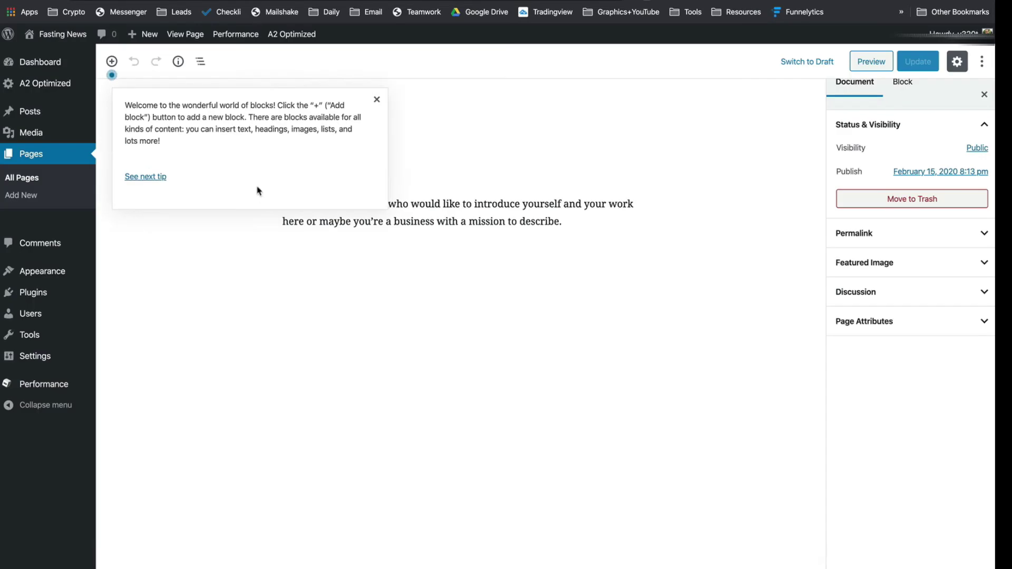
click(378, 101)
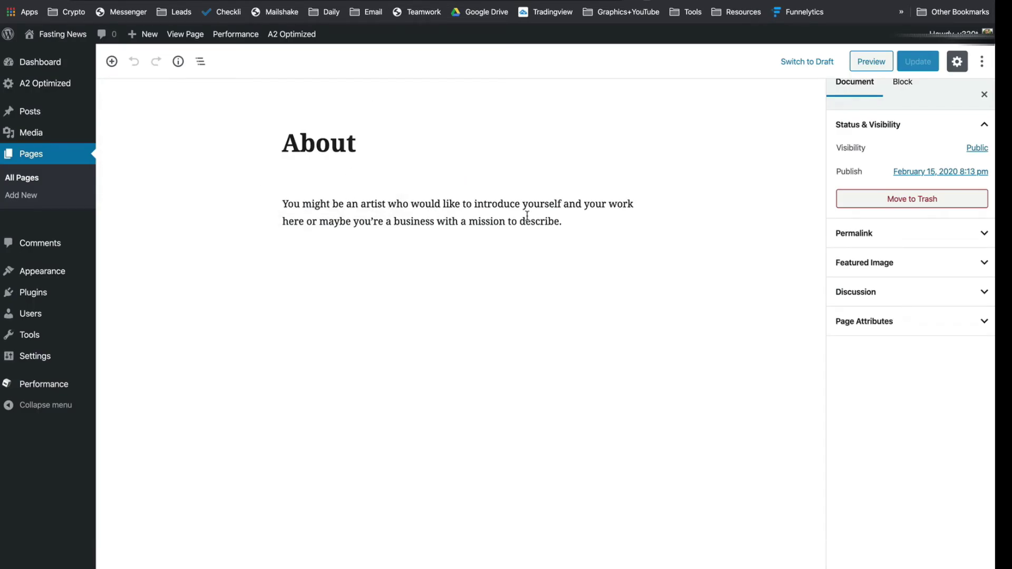
click(574, 223)
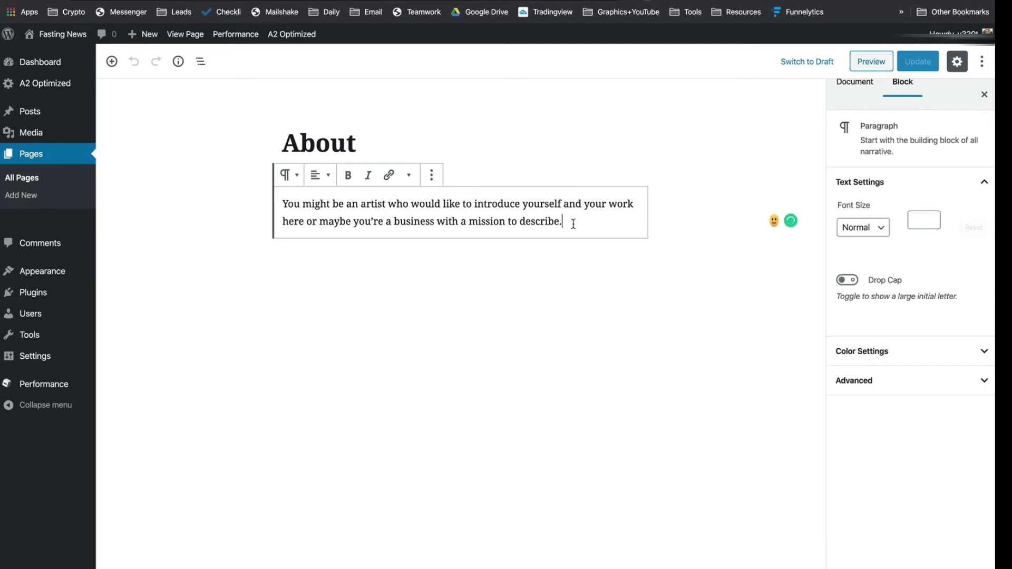
key(Return)
text(Ad)
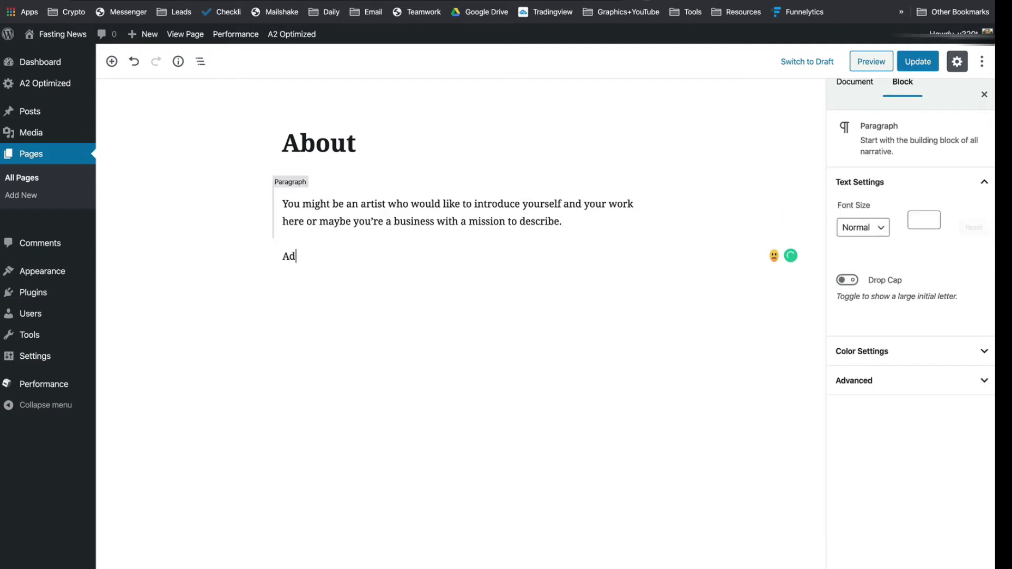
text(d new content and info here.)
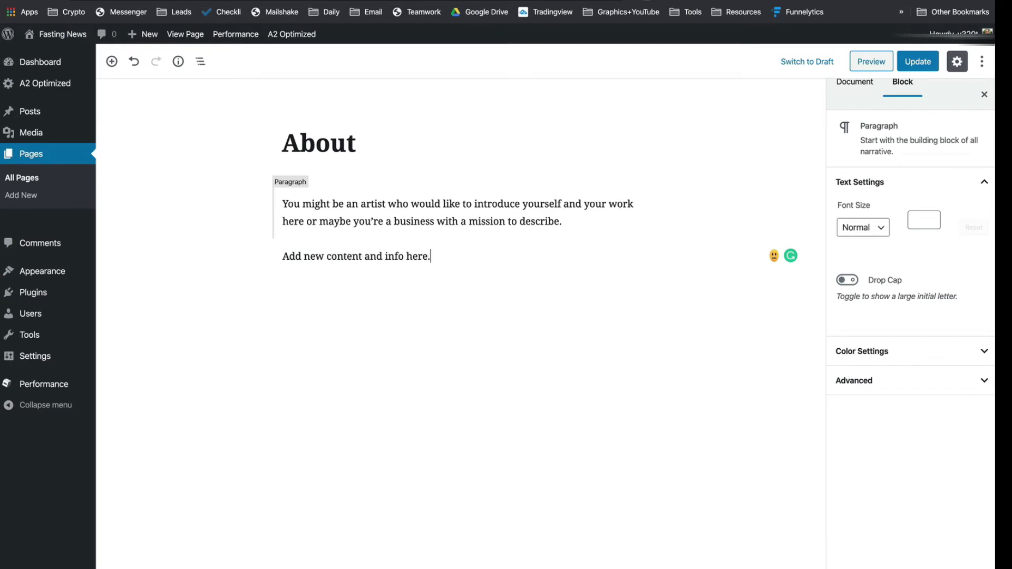
key(Return)
text(Like this.)
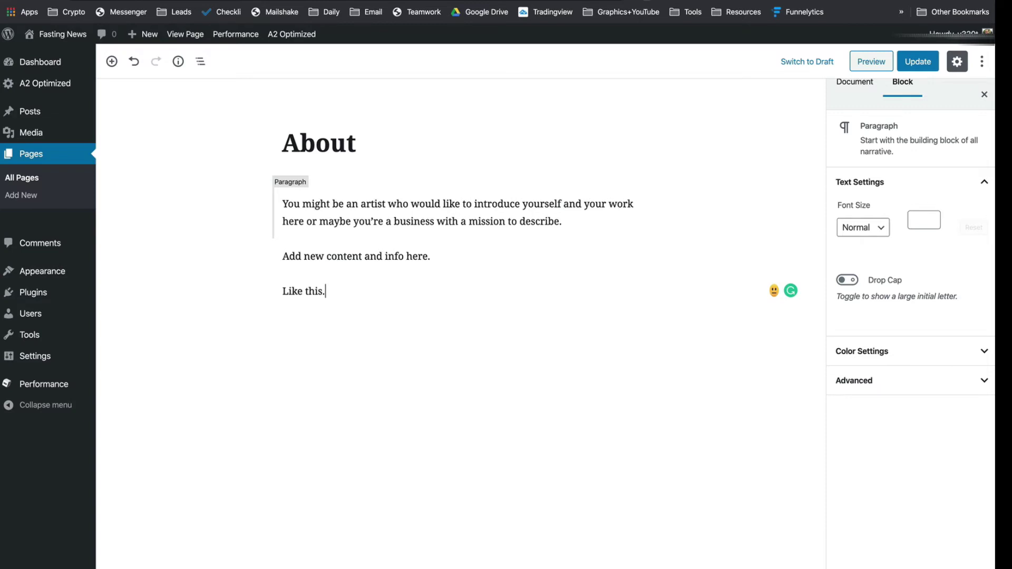
key(Return)
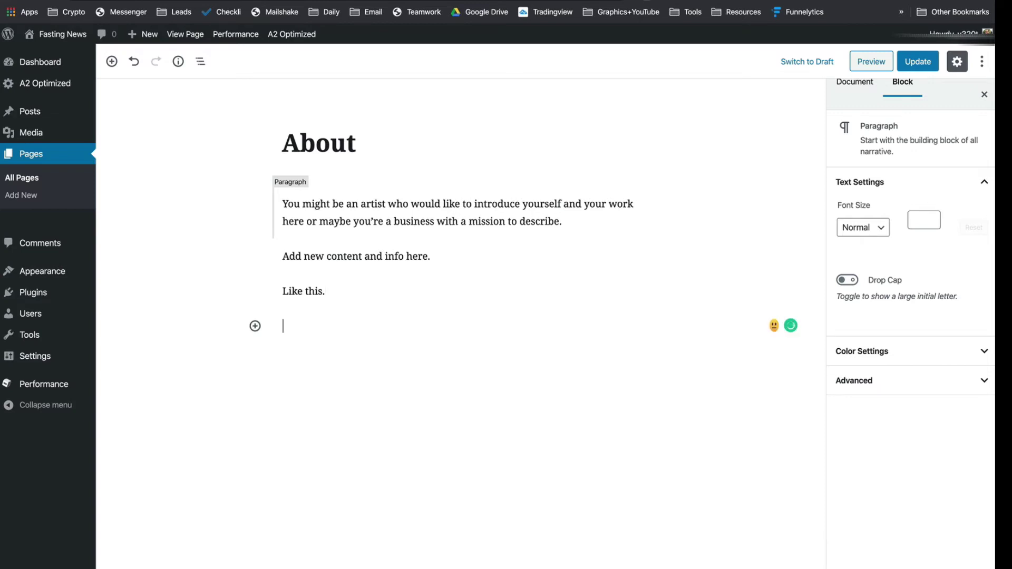
click(923, 61)
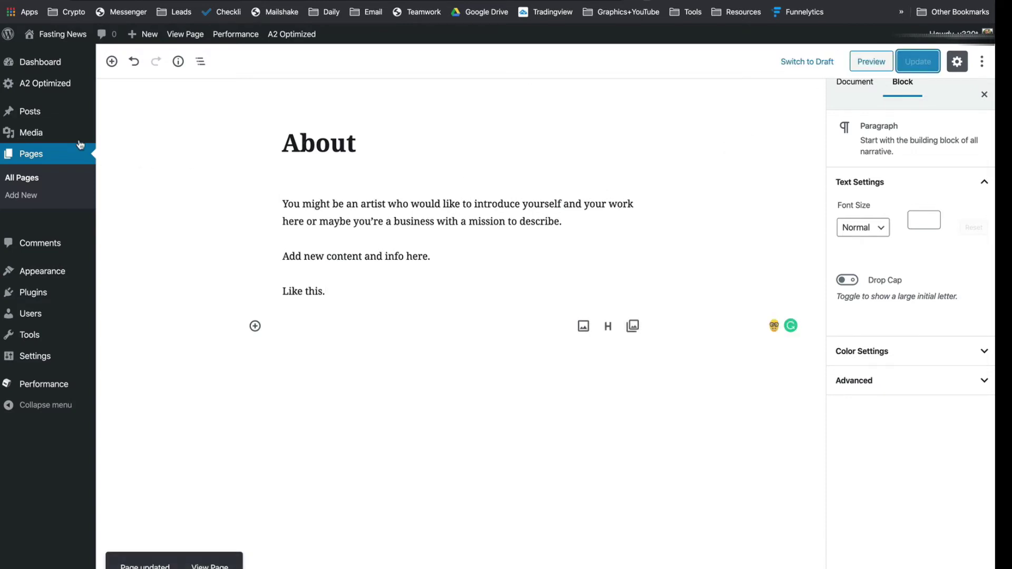
Move the "Hello world!" post to the trash, check the live blog page, and return to the posts list.
mouse_move(63, 118)
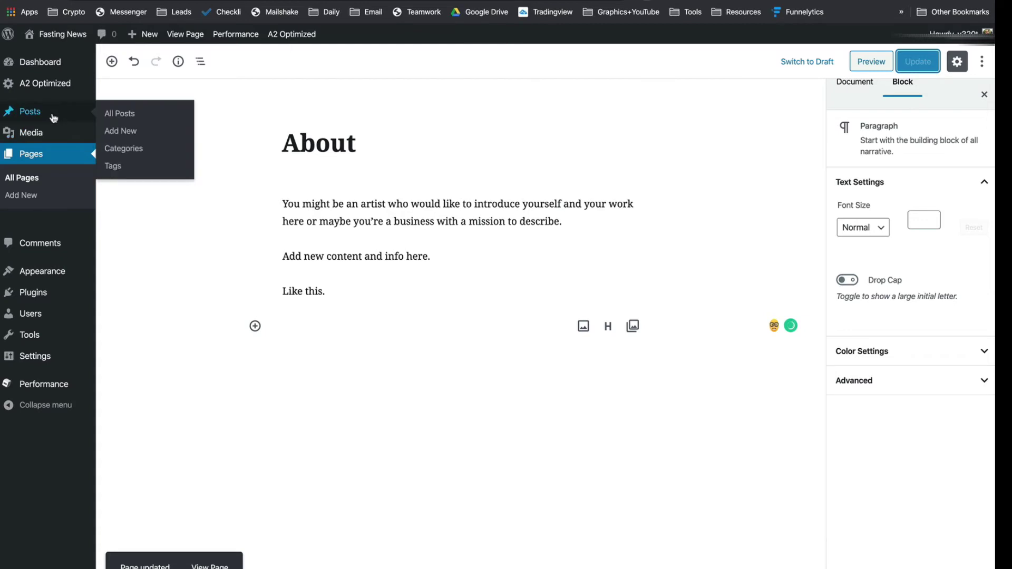
click(124, 122)
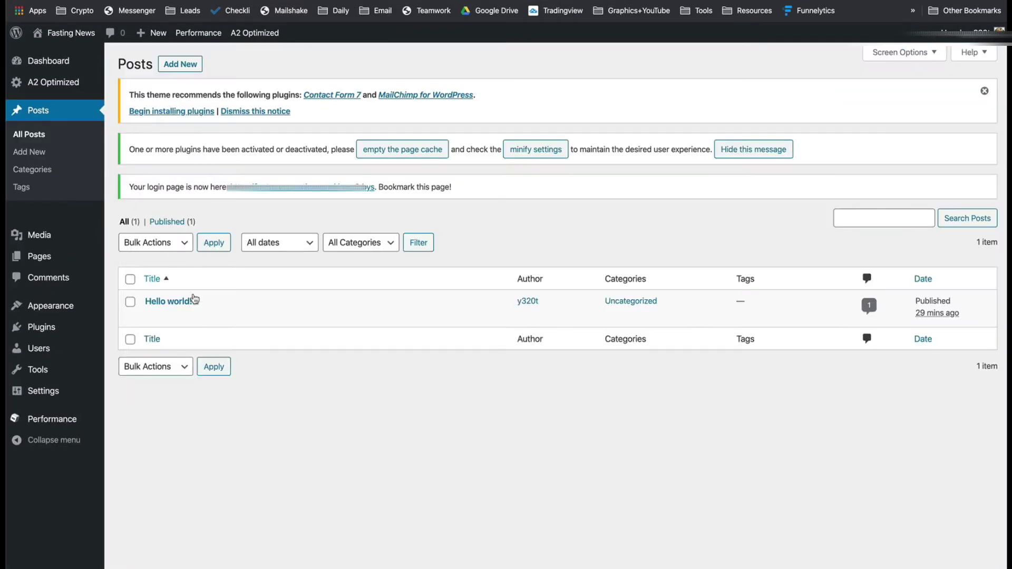
mouse_move(222, 315)
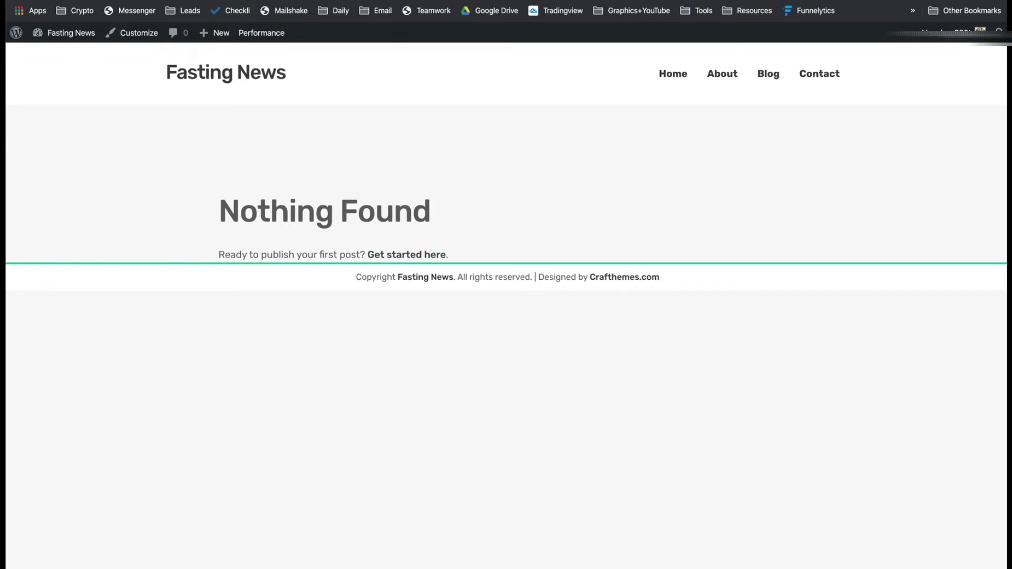
key(ctrl+shift+Tab)
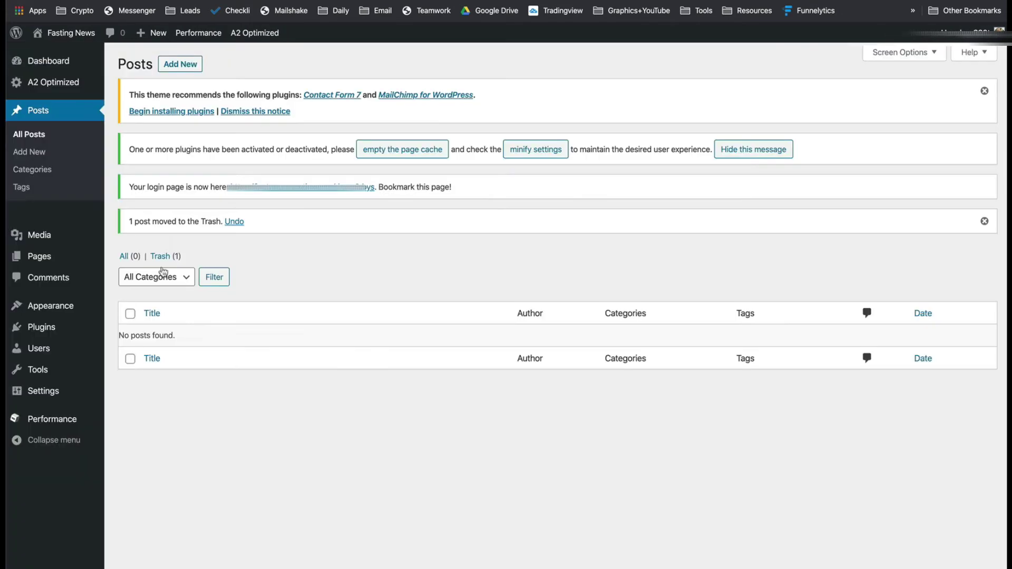
Create a new post and title it "Welcome".
click(182, 71)
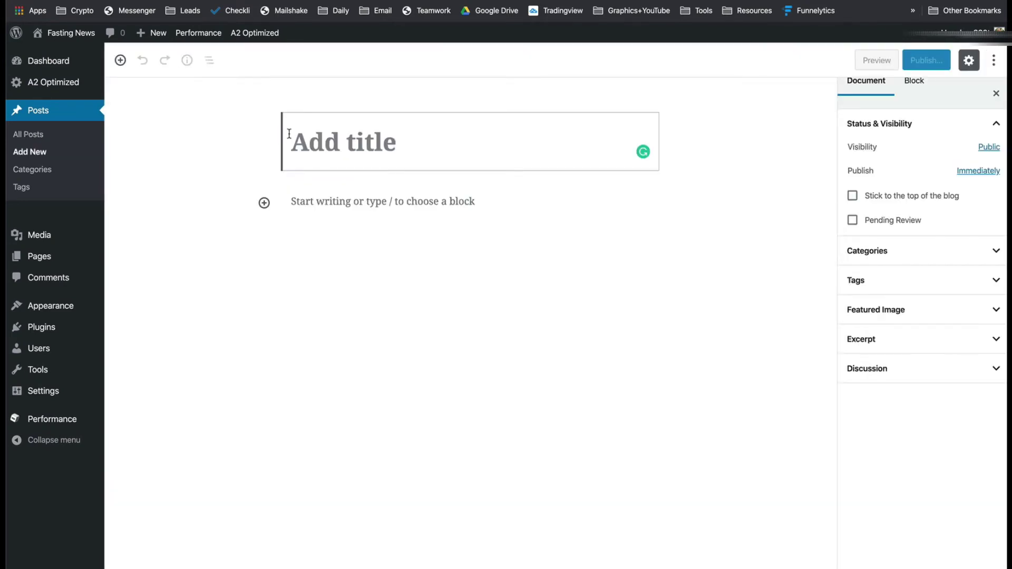
text(Fir)
key(BackSpace)
key(BackSpace)
key(BackSpace)
text(We)
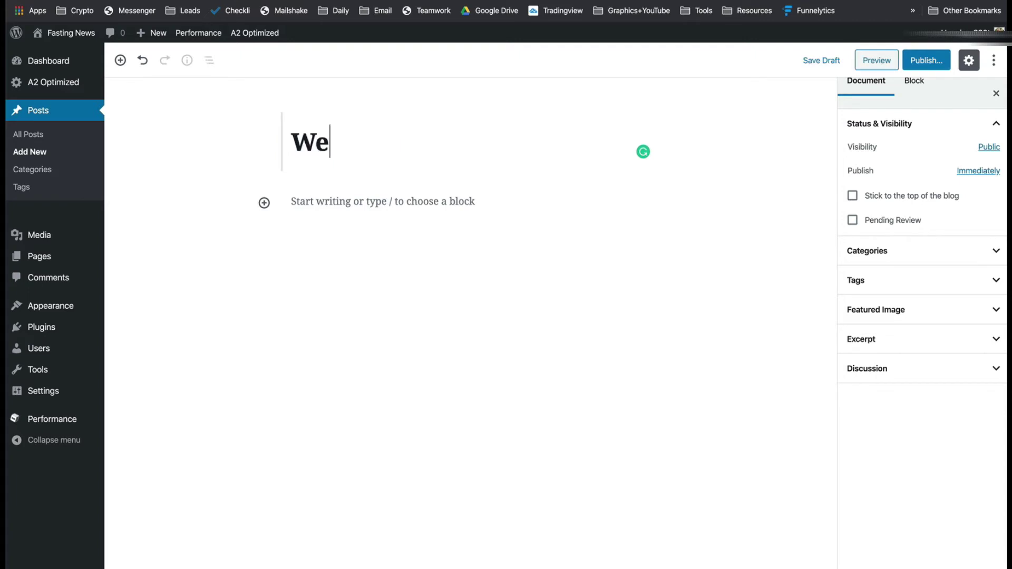
text(lcome)
key(Return)
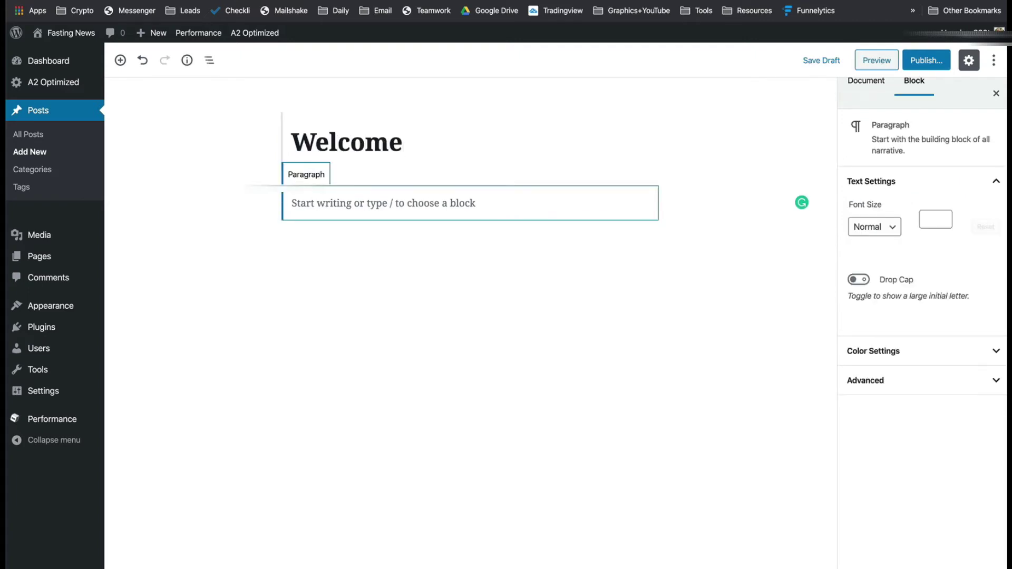
Write "Welcome to my new blog. So happy that you are here!" as the post's body and publish the post.
text(Welcome )
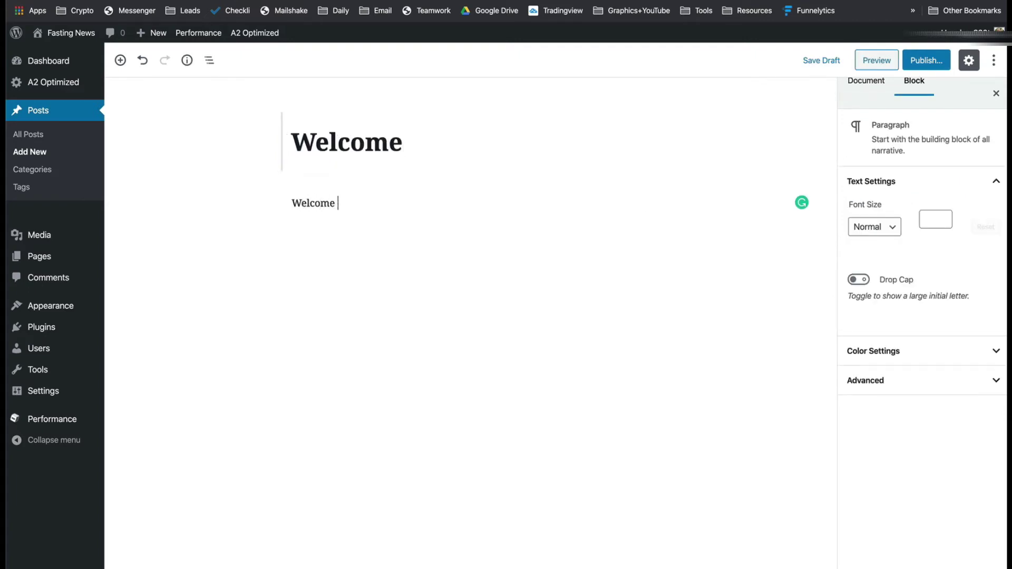
text(to my new blog.  So ha)
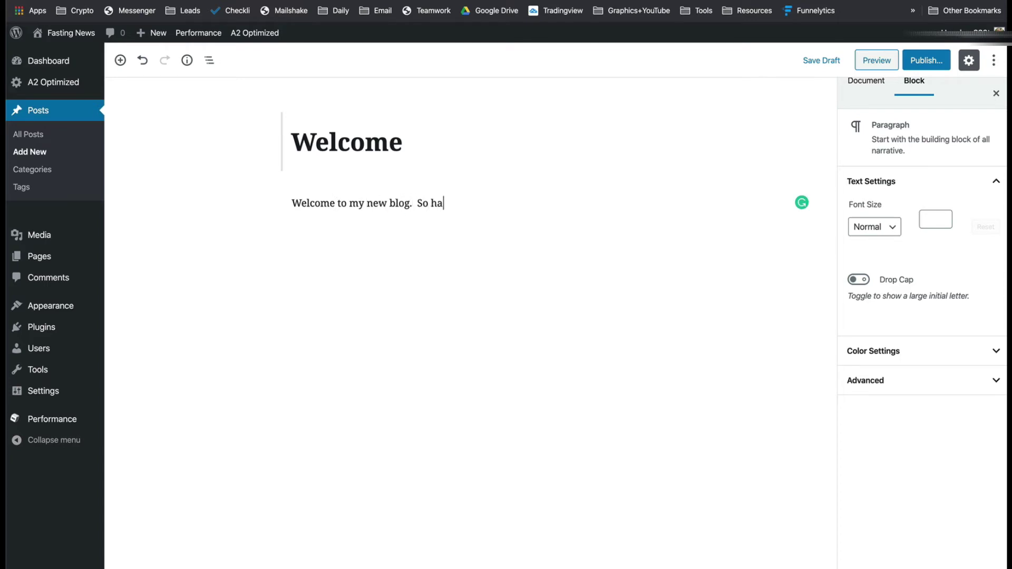
text(ppy that you are here!)
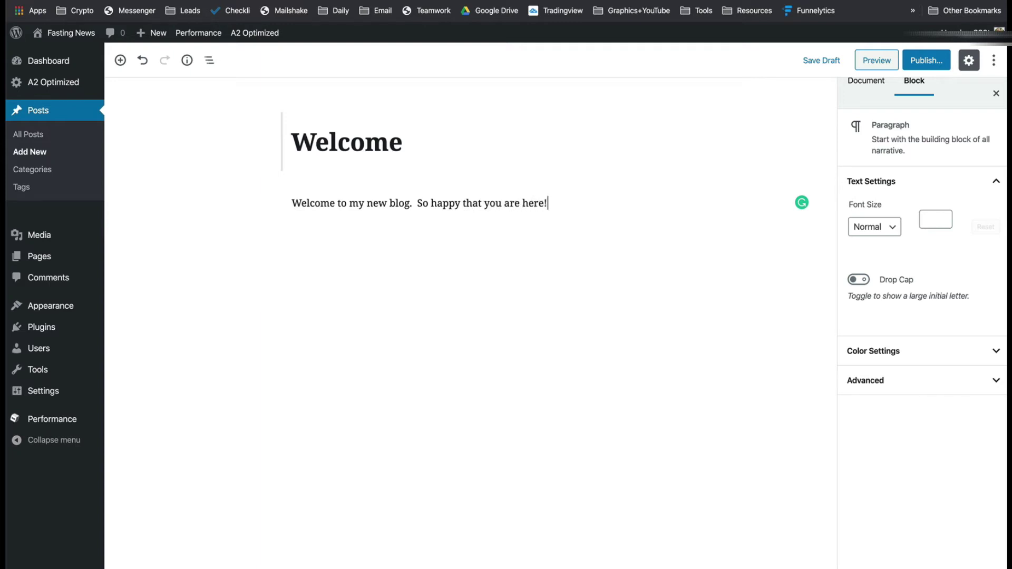
click(927, 57)
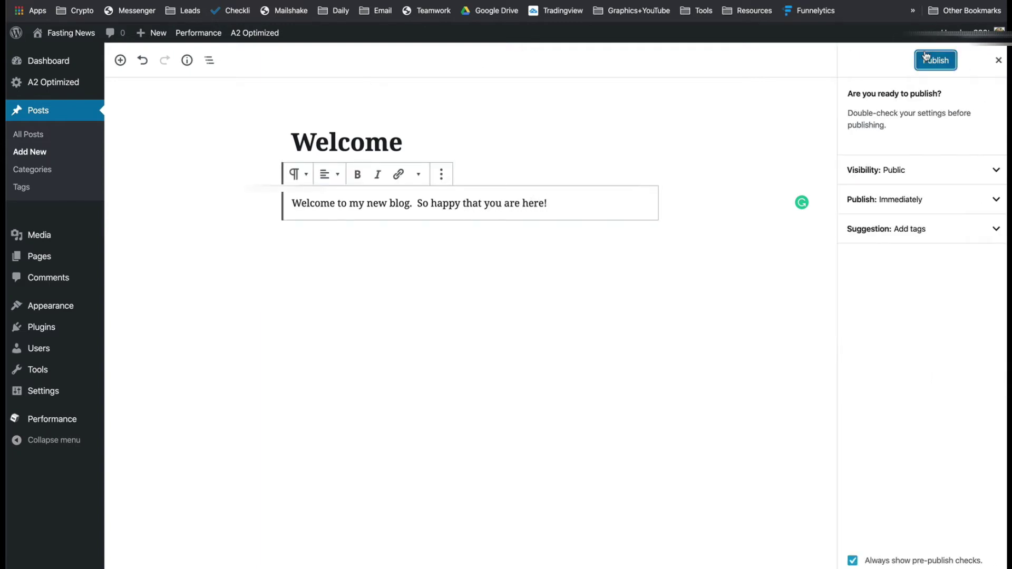
click(927, 59)
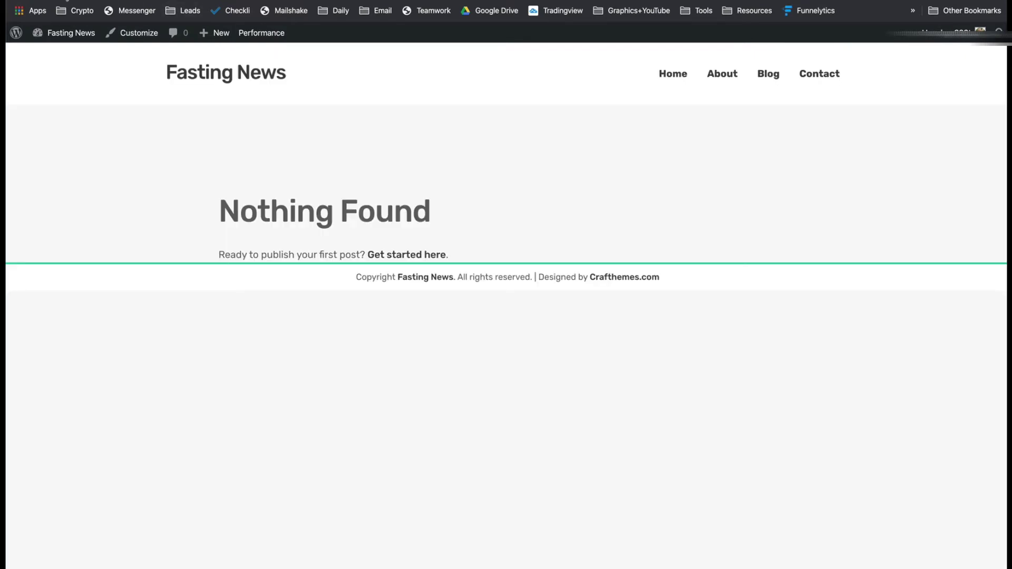
Reload the live blog page, open the Welcome post, and examine its sidebar, author box and comment section.
key(ctrl+r)
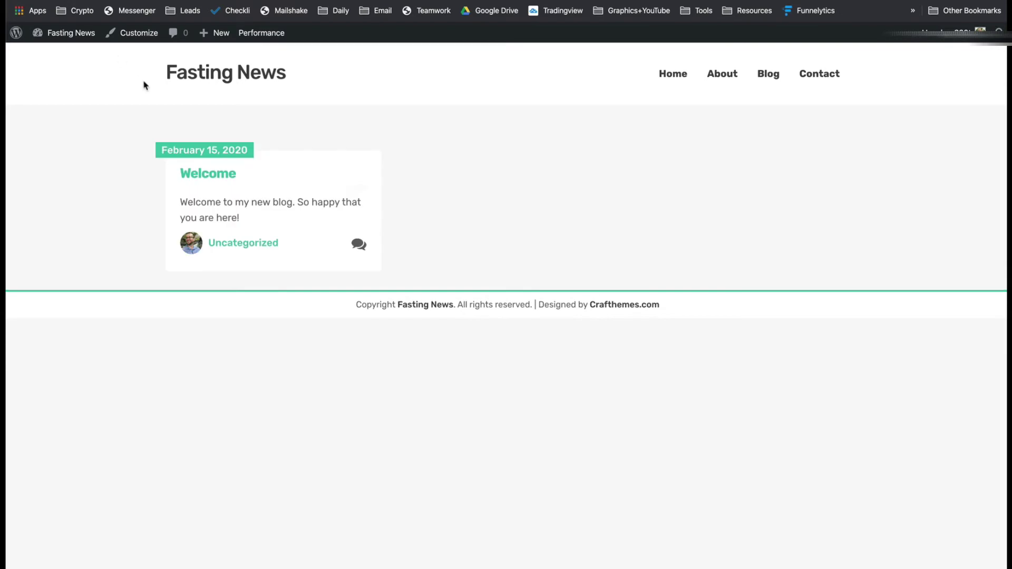
click(212, 178)
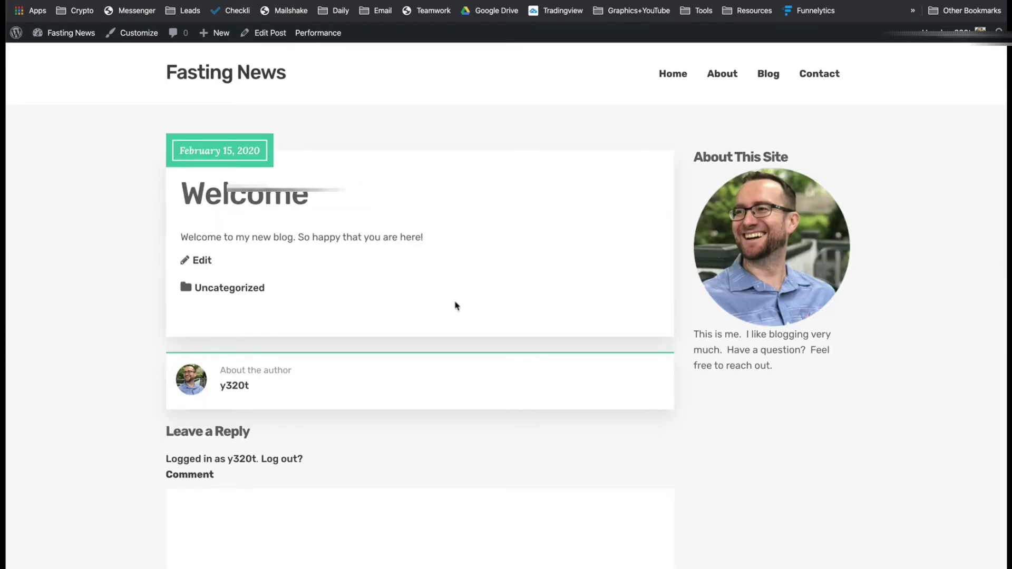
mouse_move(709, 290)
scroll(258, 307, down, 3)
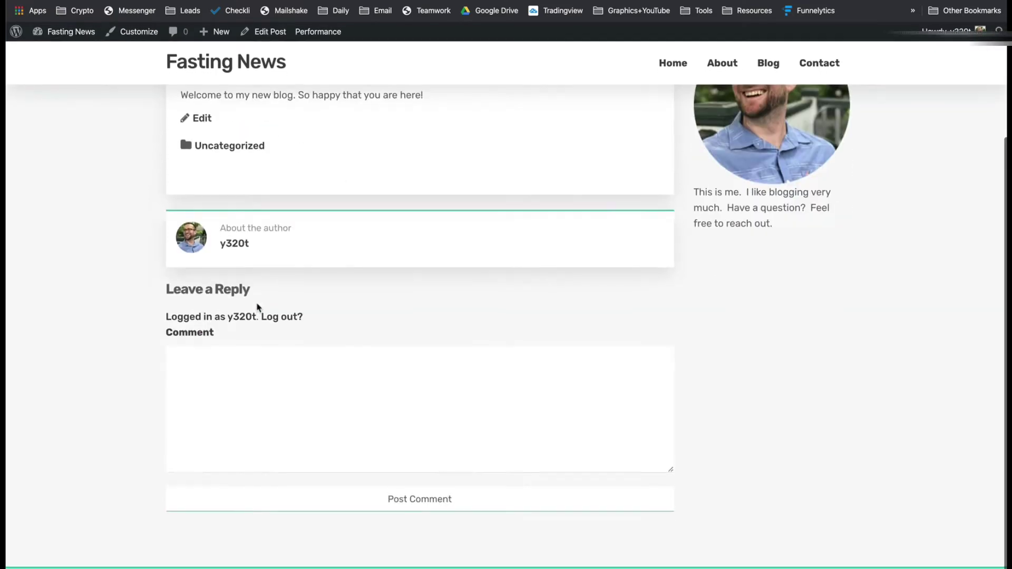
scroll(256, 306, up, 3)
click(235, 511)
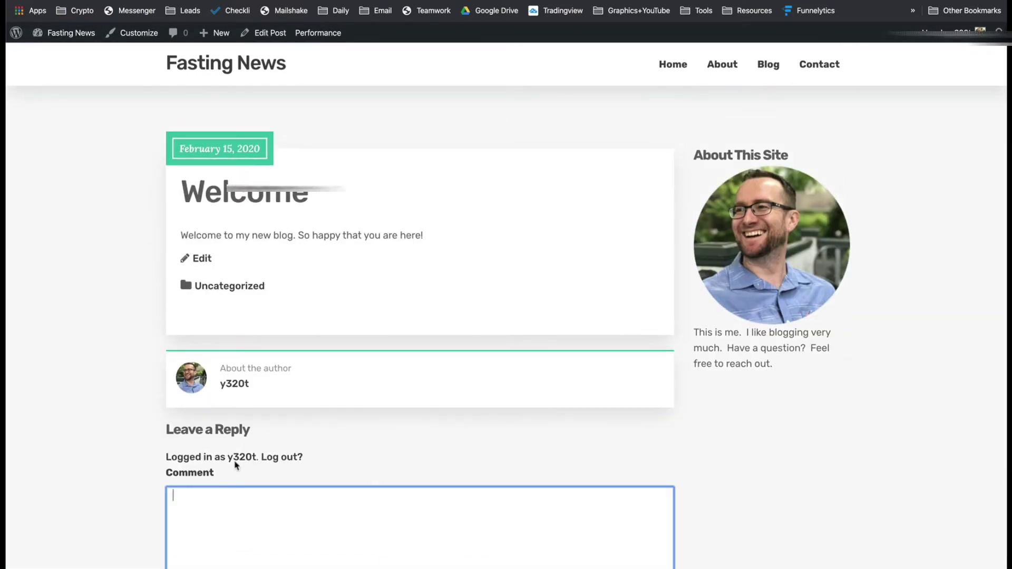
scroll(235, 453, down, 3)
scroll(273, 426, up, 3)
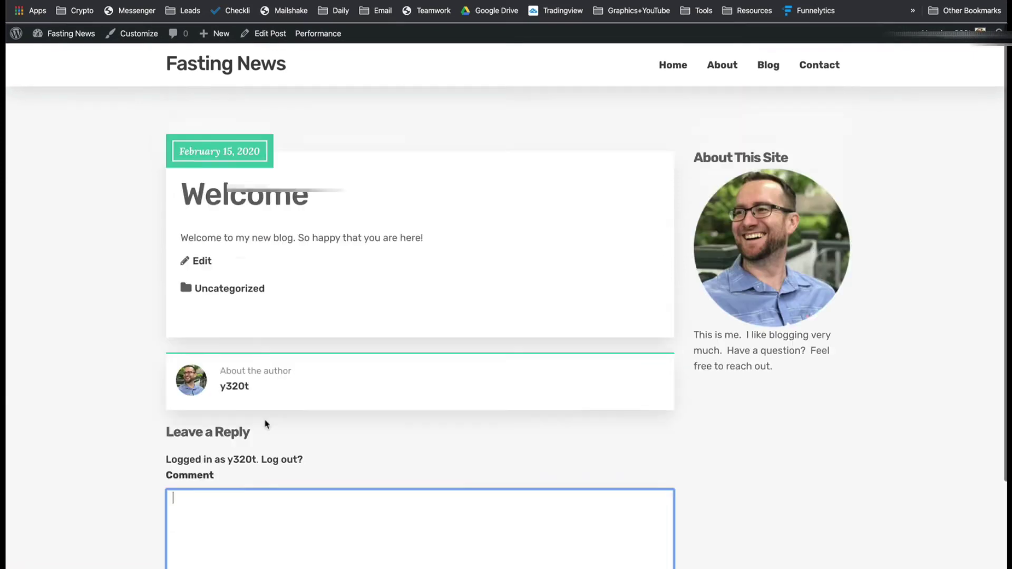
mouse_move(815, 289)
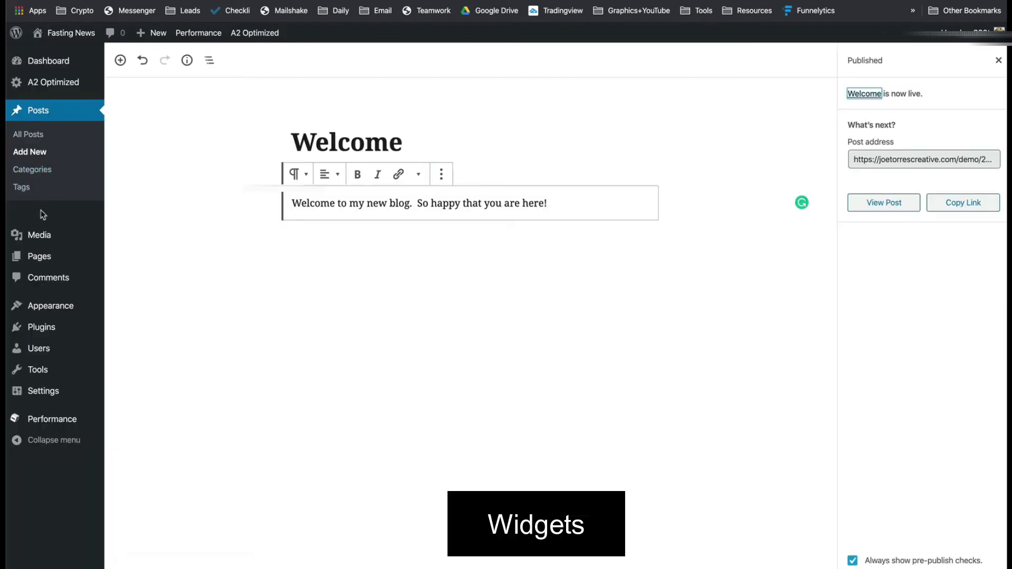
Open the widget settings and delete the "About This Site" text widget from the Sidebar area.
mouse_move(52, 310)
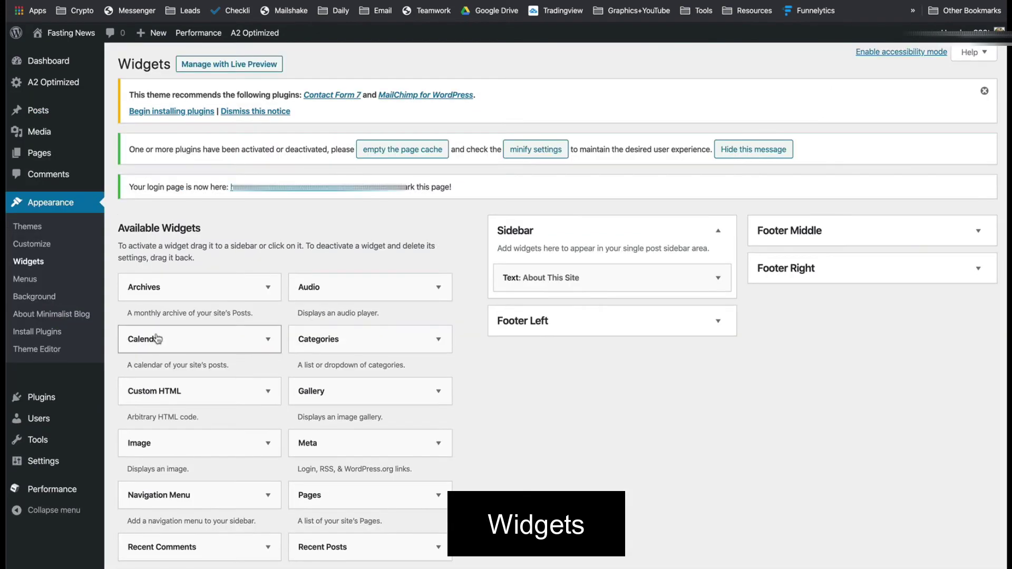
click(718, 278)
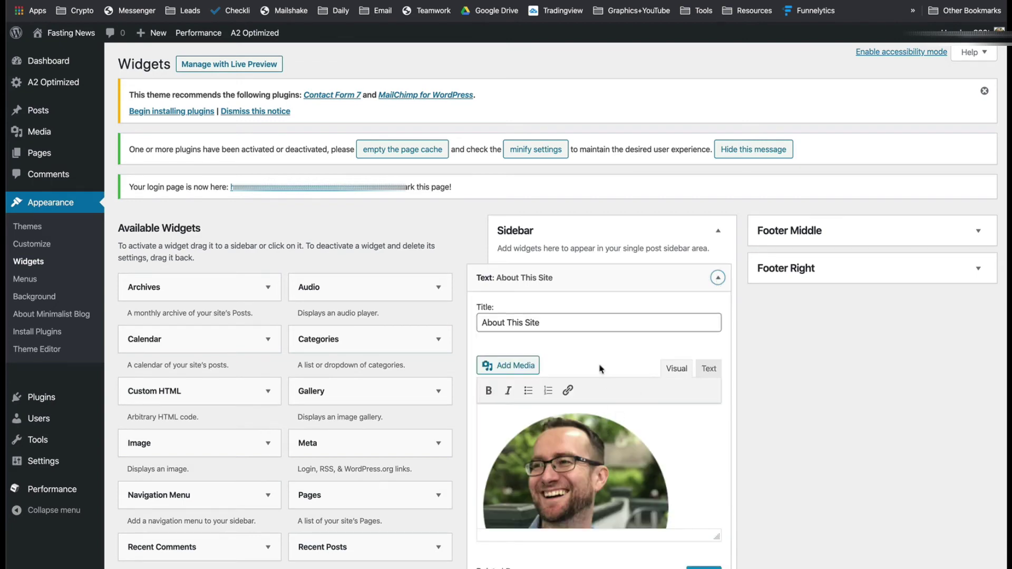
scroll(580, 364, down, 3)
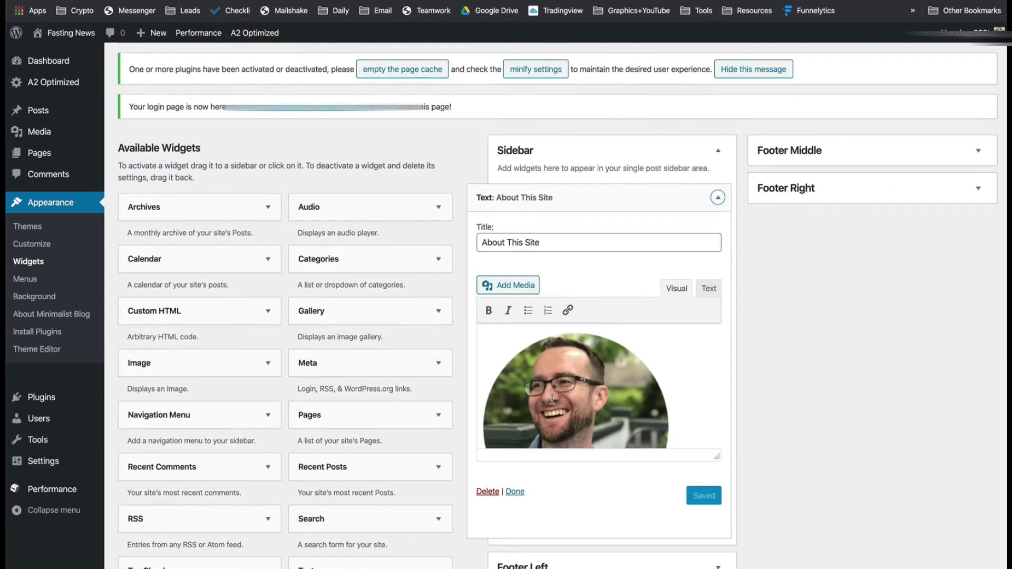
scroll(552, 399, down, 2)
scroll(549, 412, up, 2)
click(486, 492)
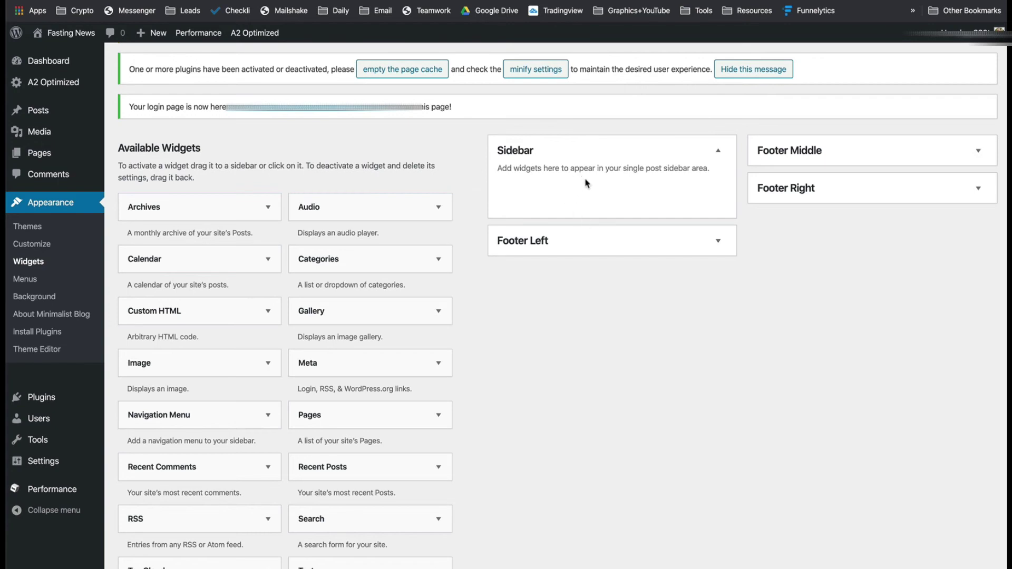
Try out the Search and Meta widgets in the Sidebar area and delete both again.
scroll(589, 200, down, 2)
drag(327, 440, 524, 129)
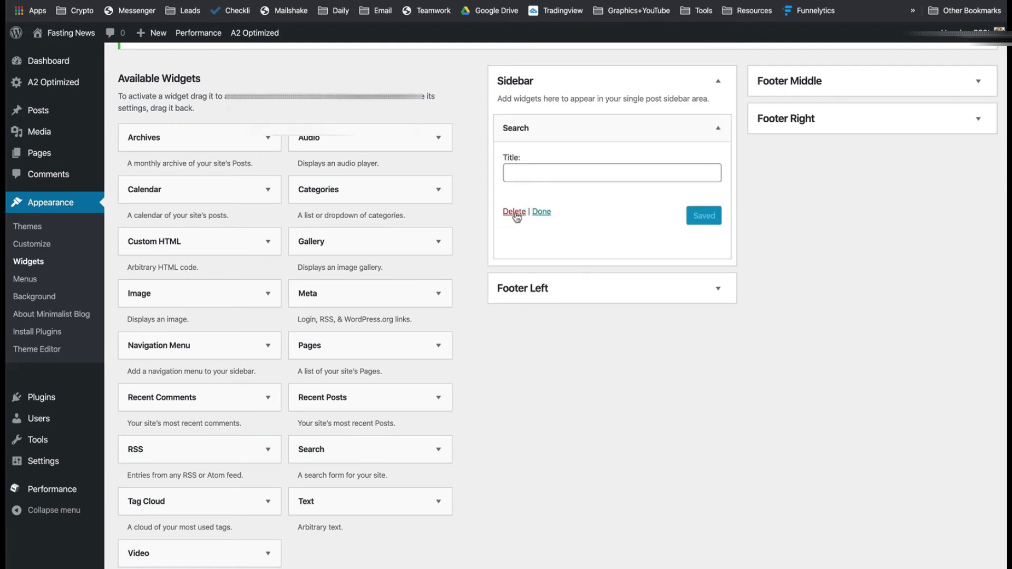
drag(392, 284, 594, 267)
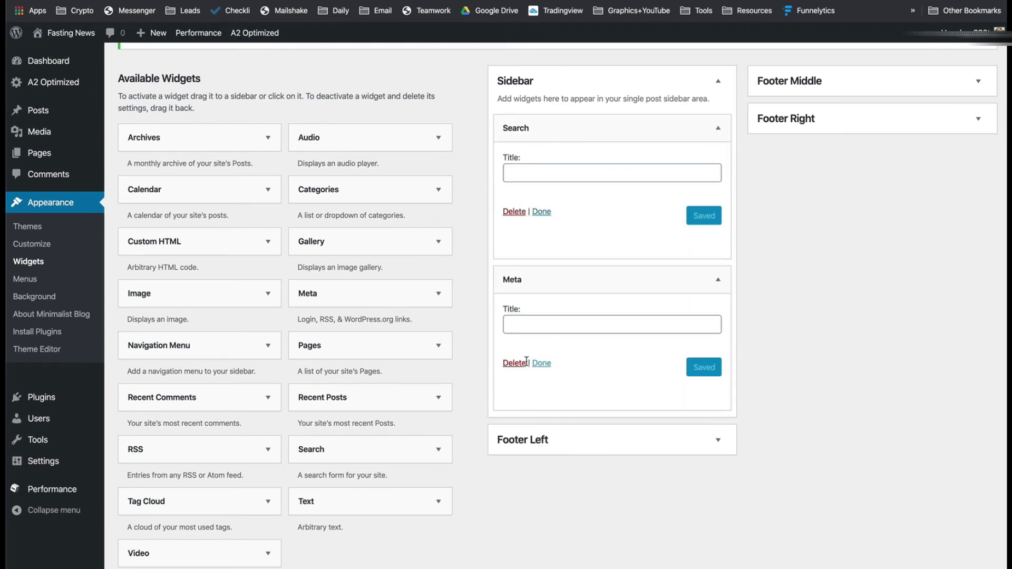
click(514, 363)
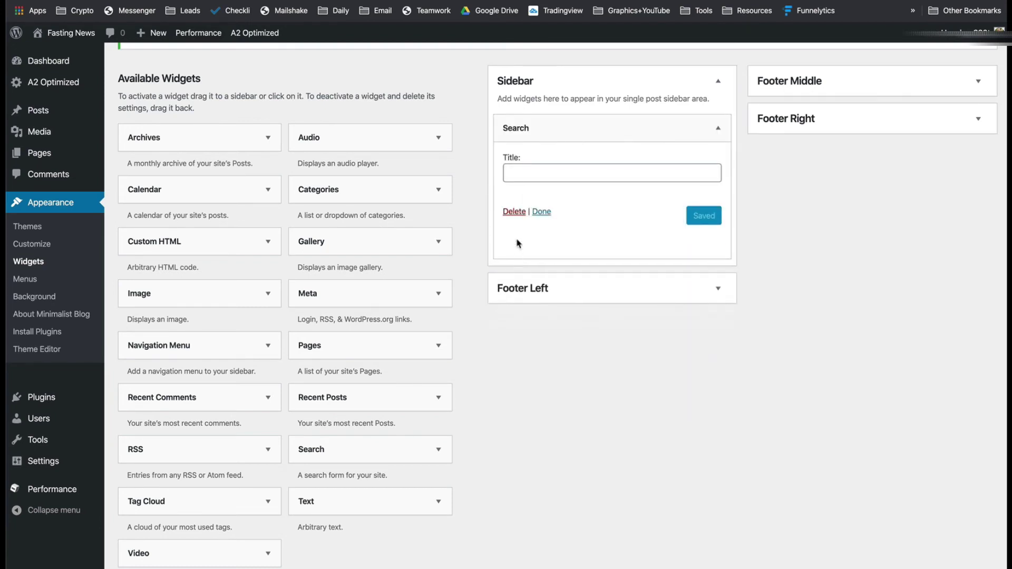
click(514, 211)
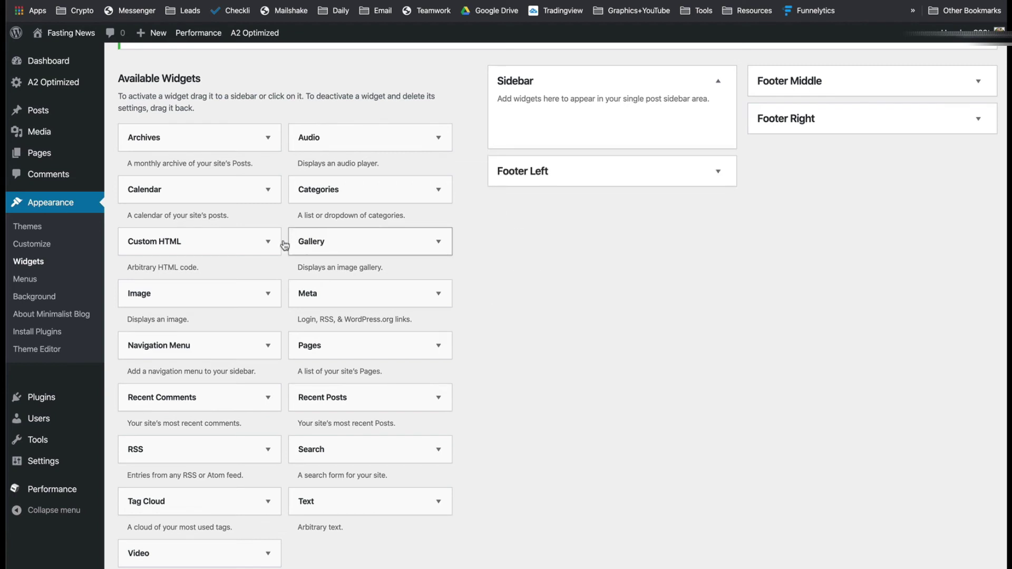
Add an Image widget to the Sidebar area with the circular portrait from the media library, and save it.
drag(191, 294, 597, 120)
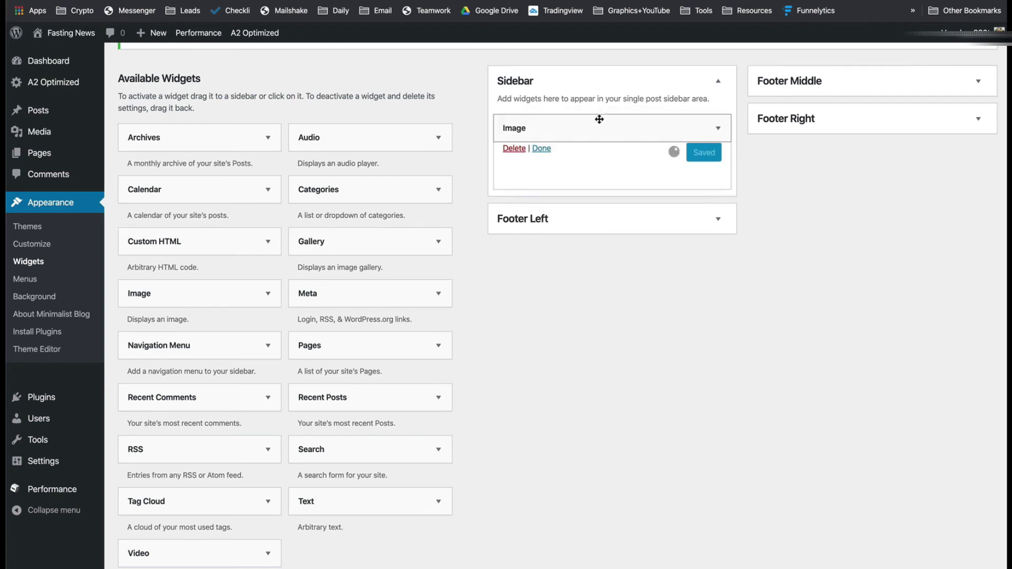
click(592, 220)
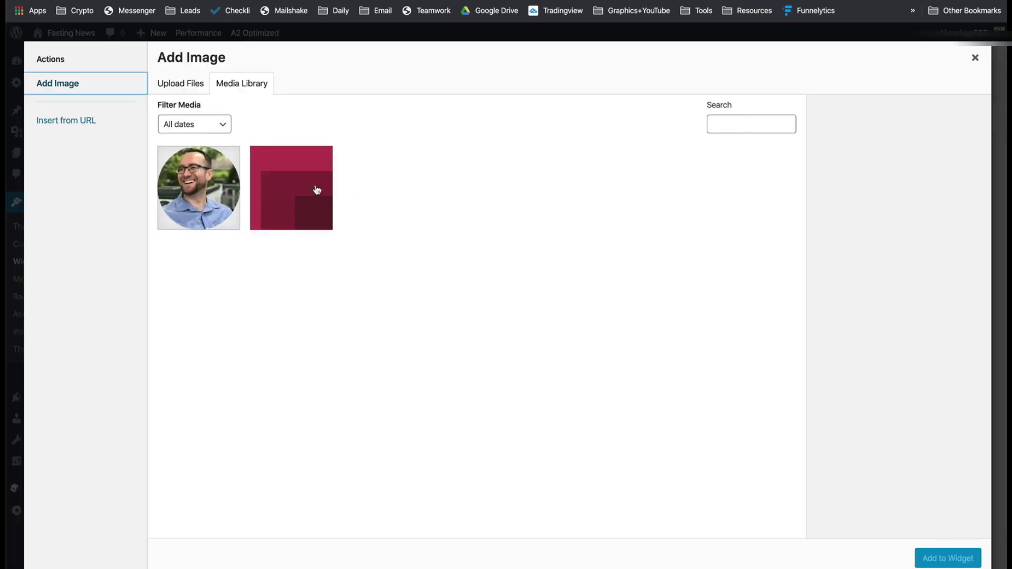
click(204, 190)
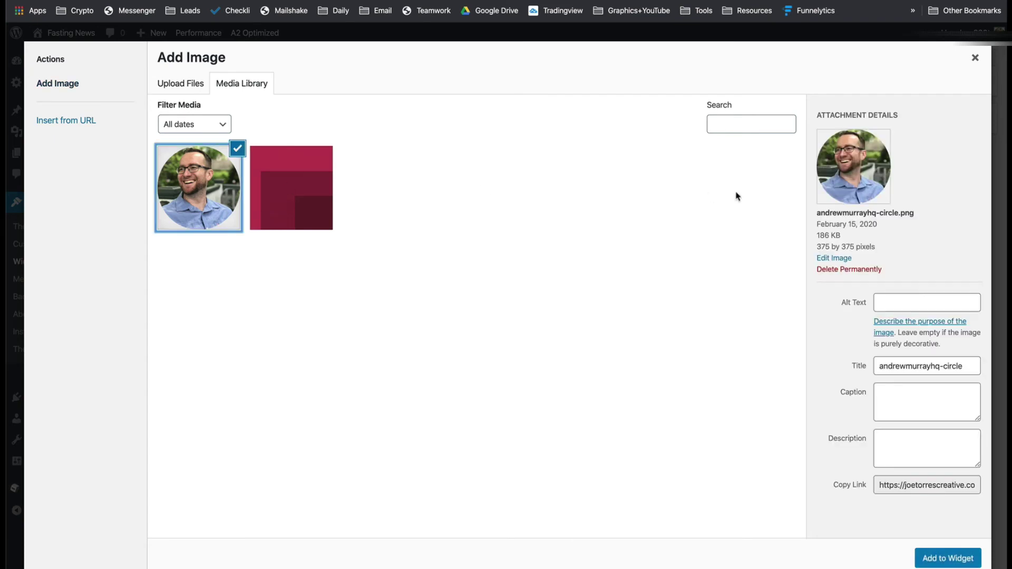
click(943, 555)
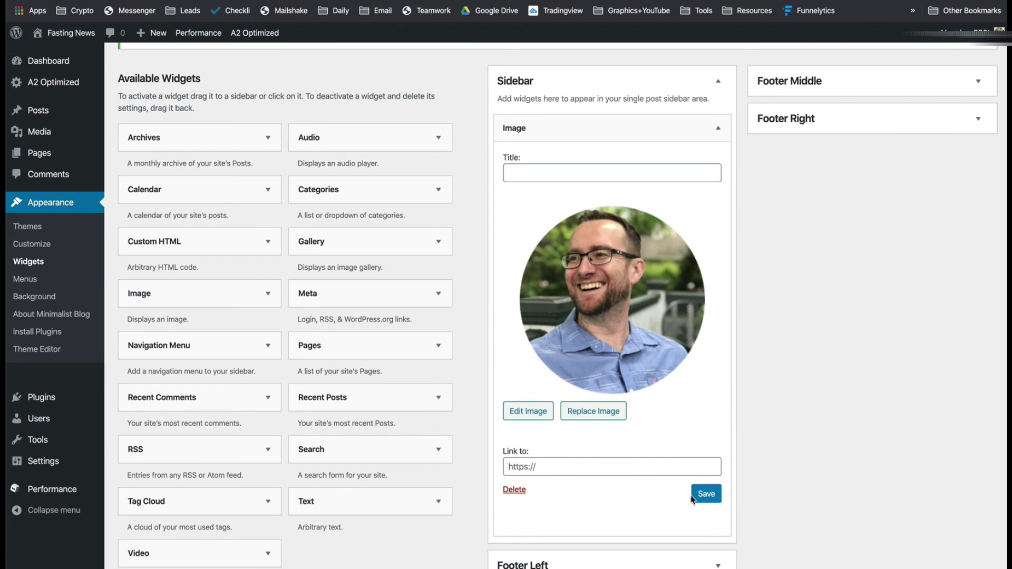
click(708, 497)
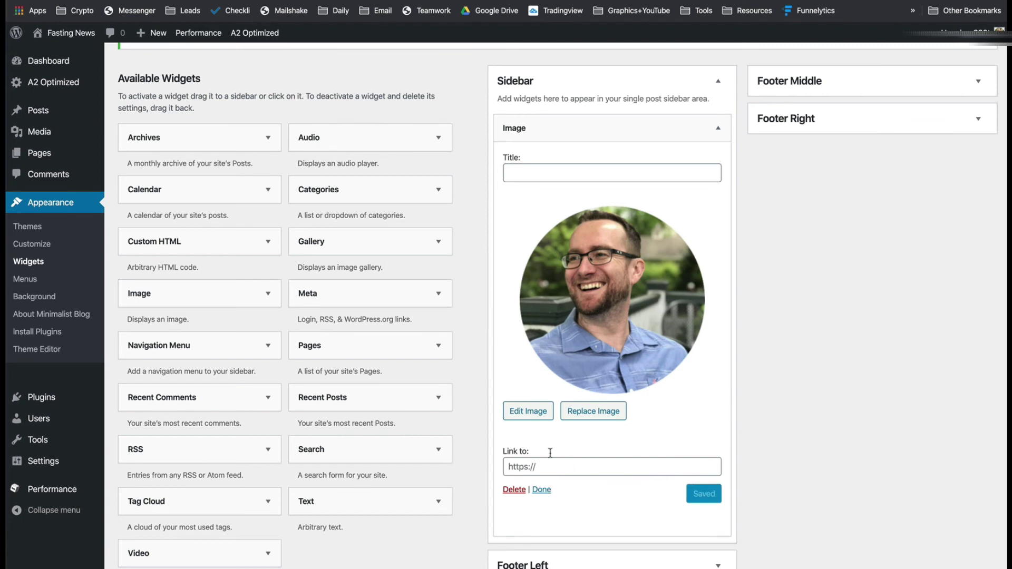
Title the sidebar's Image widget "Meet" followed by the blogger's first name, and save the widget.
click(527, 176)
text(Mee)
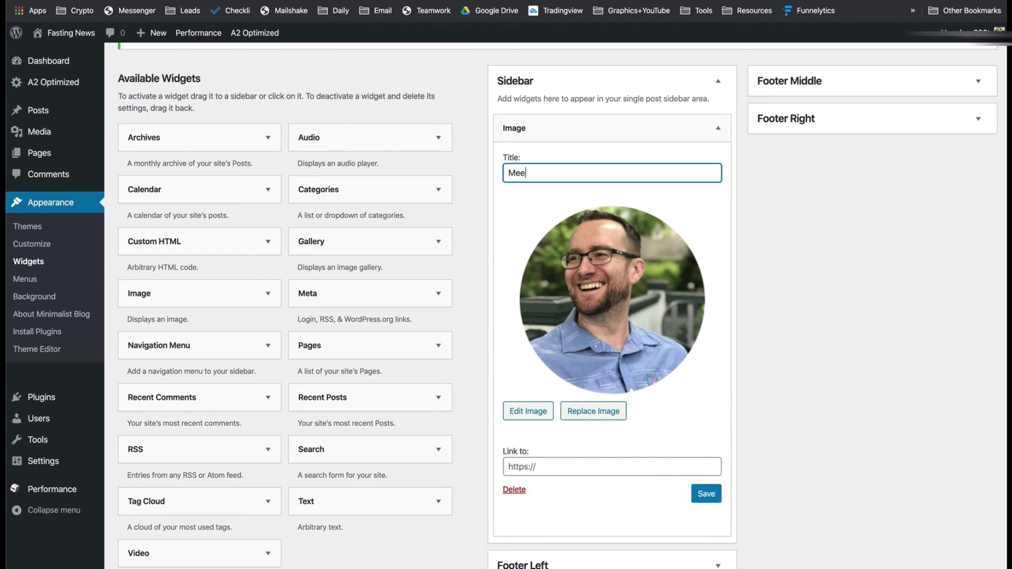
text(t Andrew)
click(707, 496)
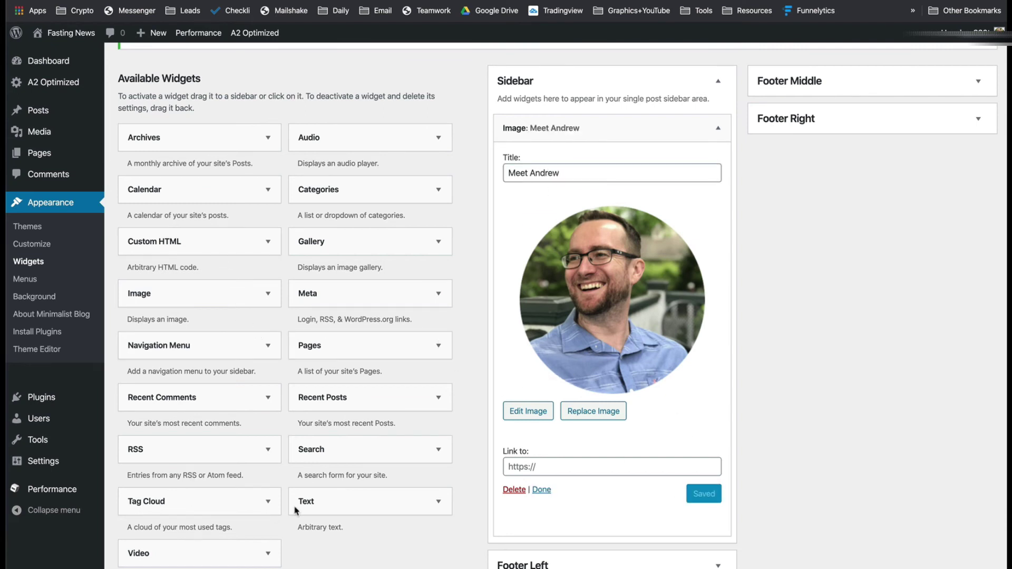
Add a Text widget below the sidebar image, greeting readers with "Hey.", the blogger's first name and "I'm going to teach you how to fast the right way.".
drag(327, 505, 558, 536)
scroll(558, 536, down, 3)
scroll(558, 536, down, 1)
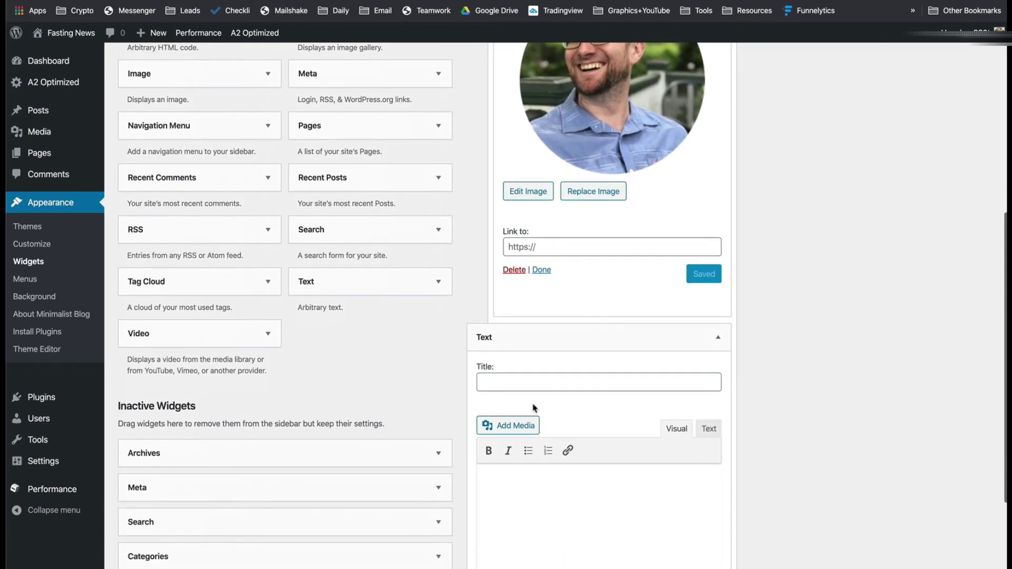
click(531, 482)
text(Hey.)
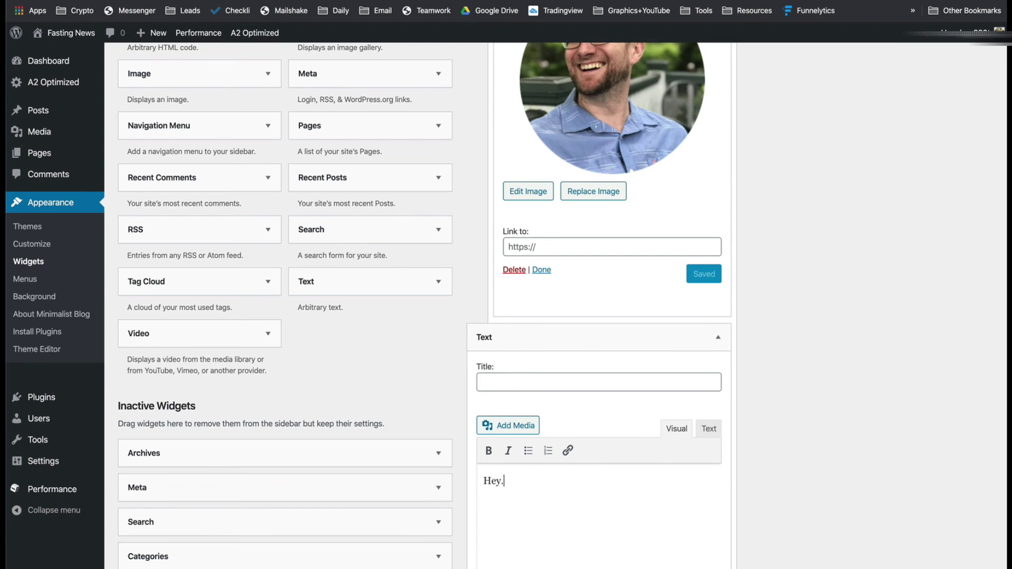
text( I;'m)
text(m Andrew)
text(. I'm going)
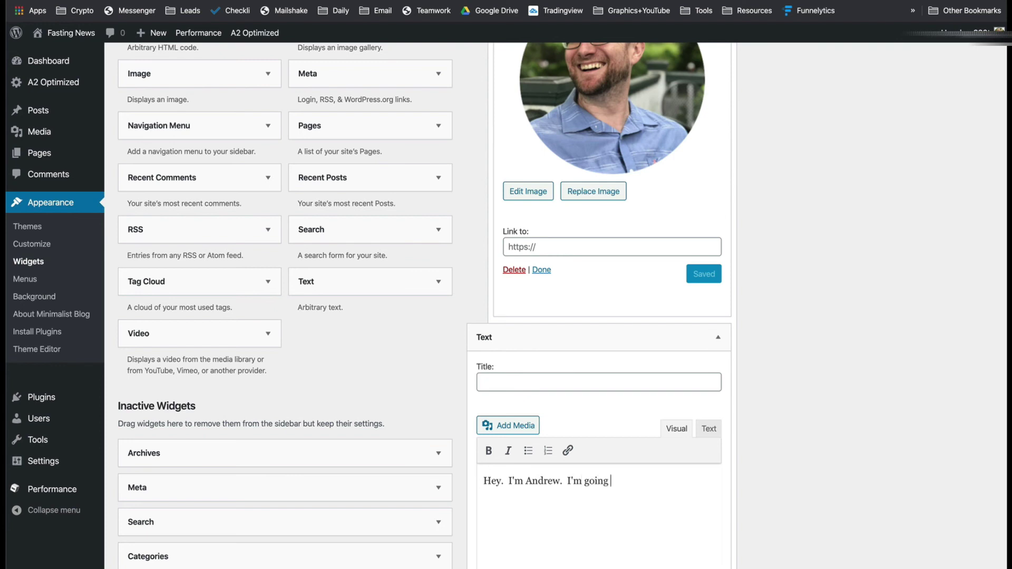
text( to teach you how to fast the right way.)
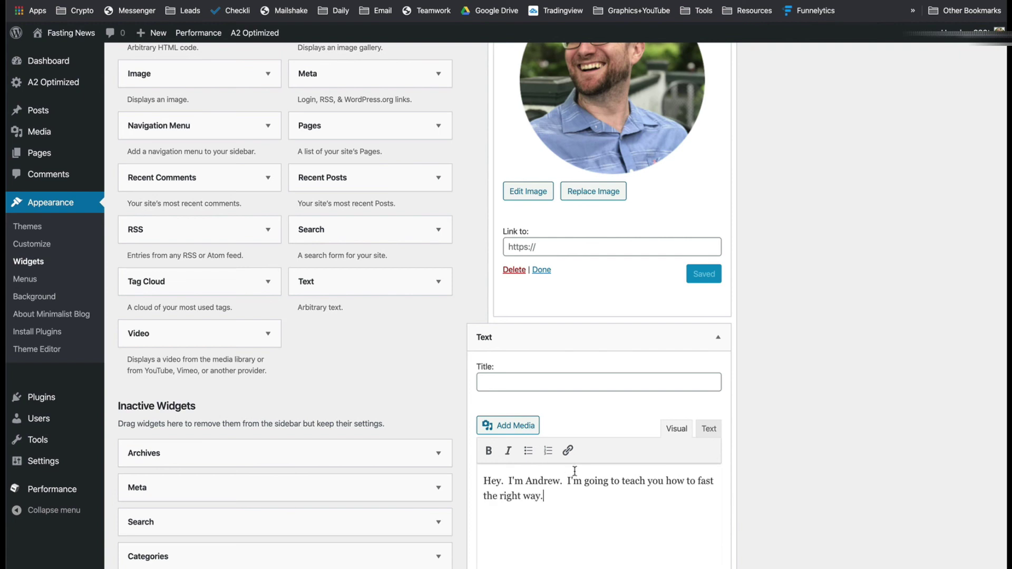
Add and save the paragraph "Bio info here." in the Text widget, and reload the live Welcome post to check the sidebar.
scroll(606, 462, down, 3)
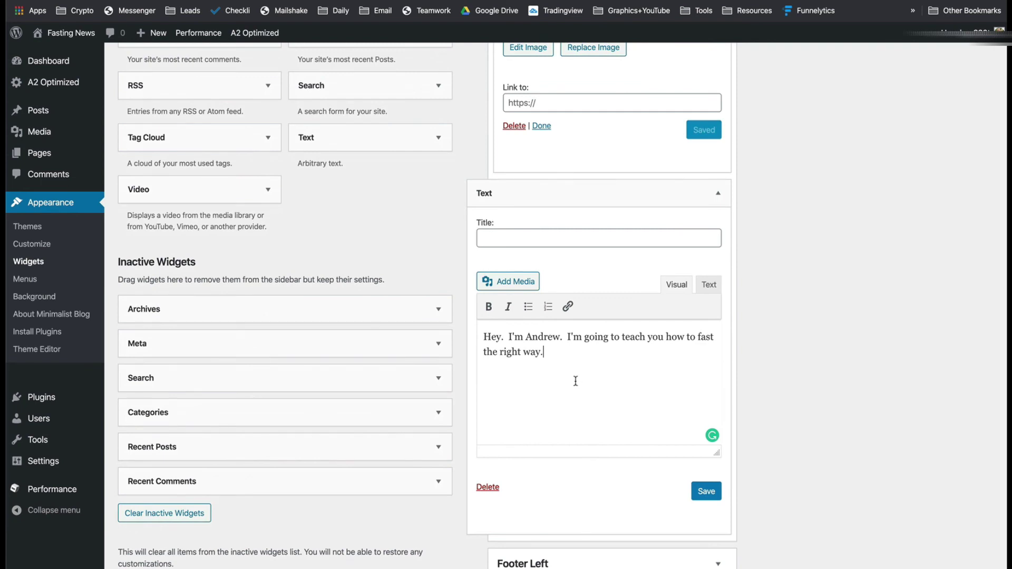
key(Return)
text(Bio info here.)
click(707, 492)
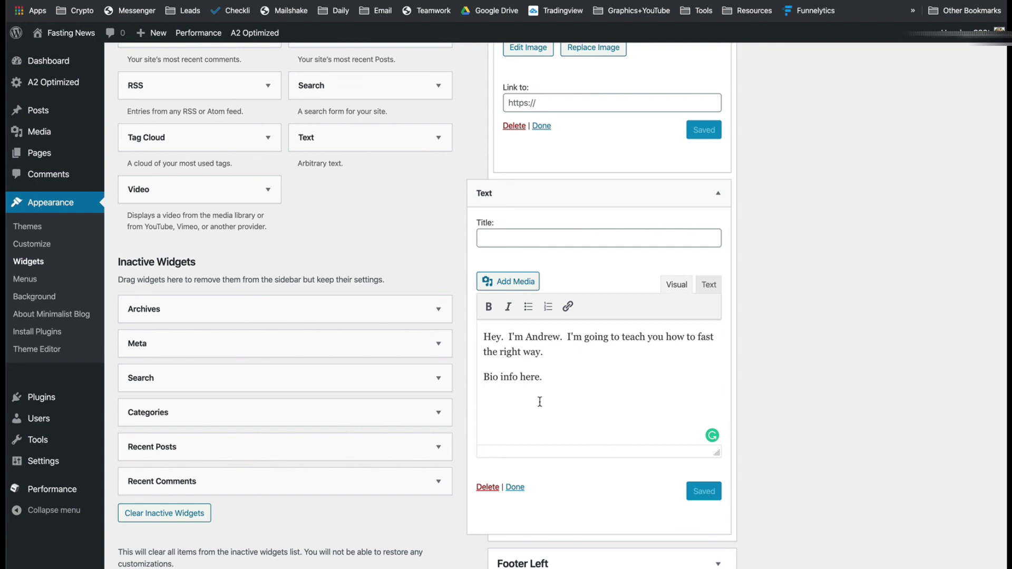
click(359, 0)
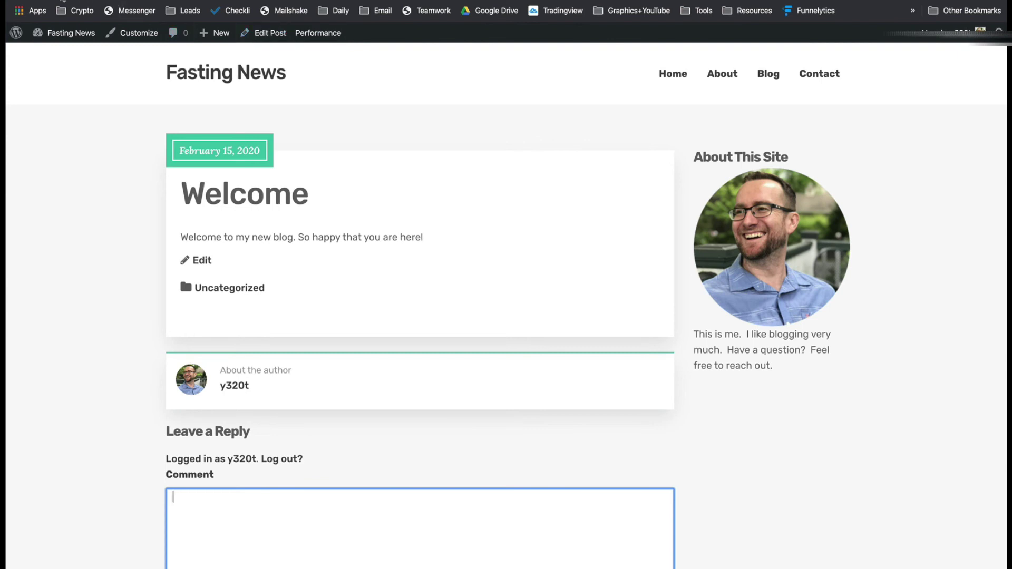
click(62, 0)
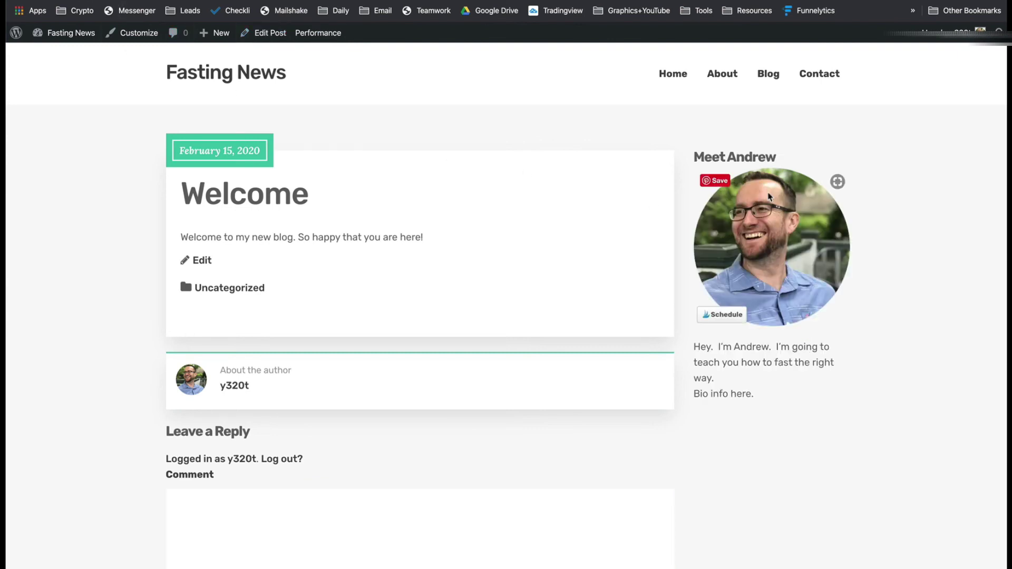